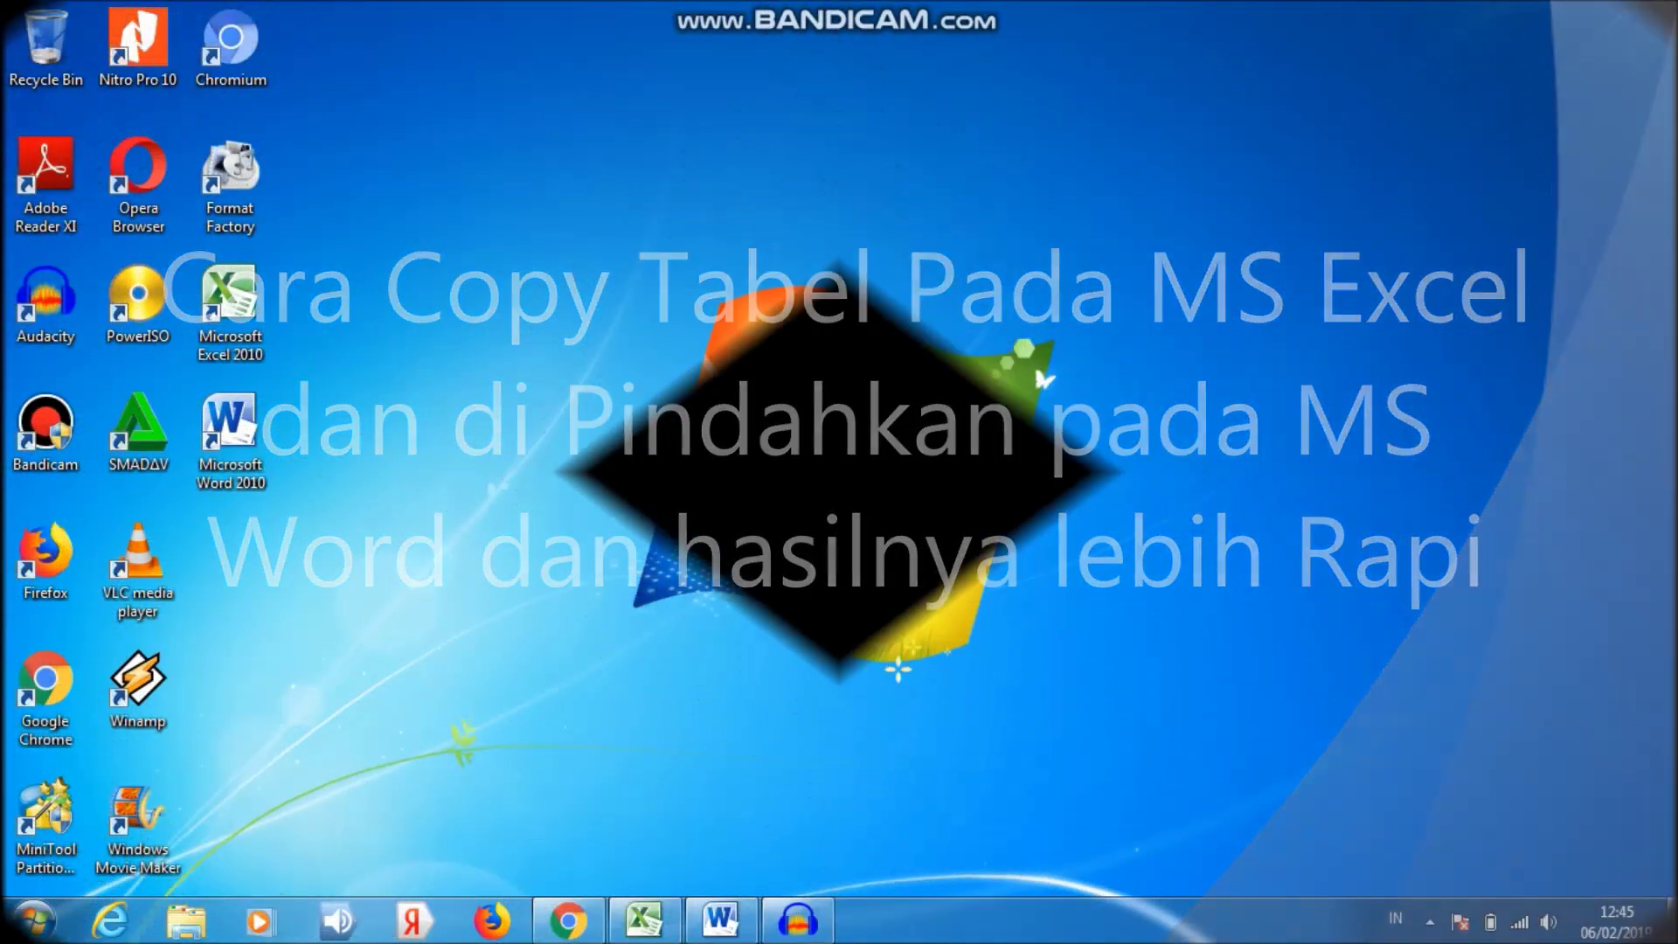
# Step: Bring up the DAFTAR GAJI workbook in Excel and maximize its window
pyautogui.rightClick(557, 254)
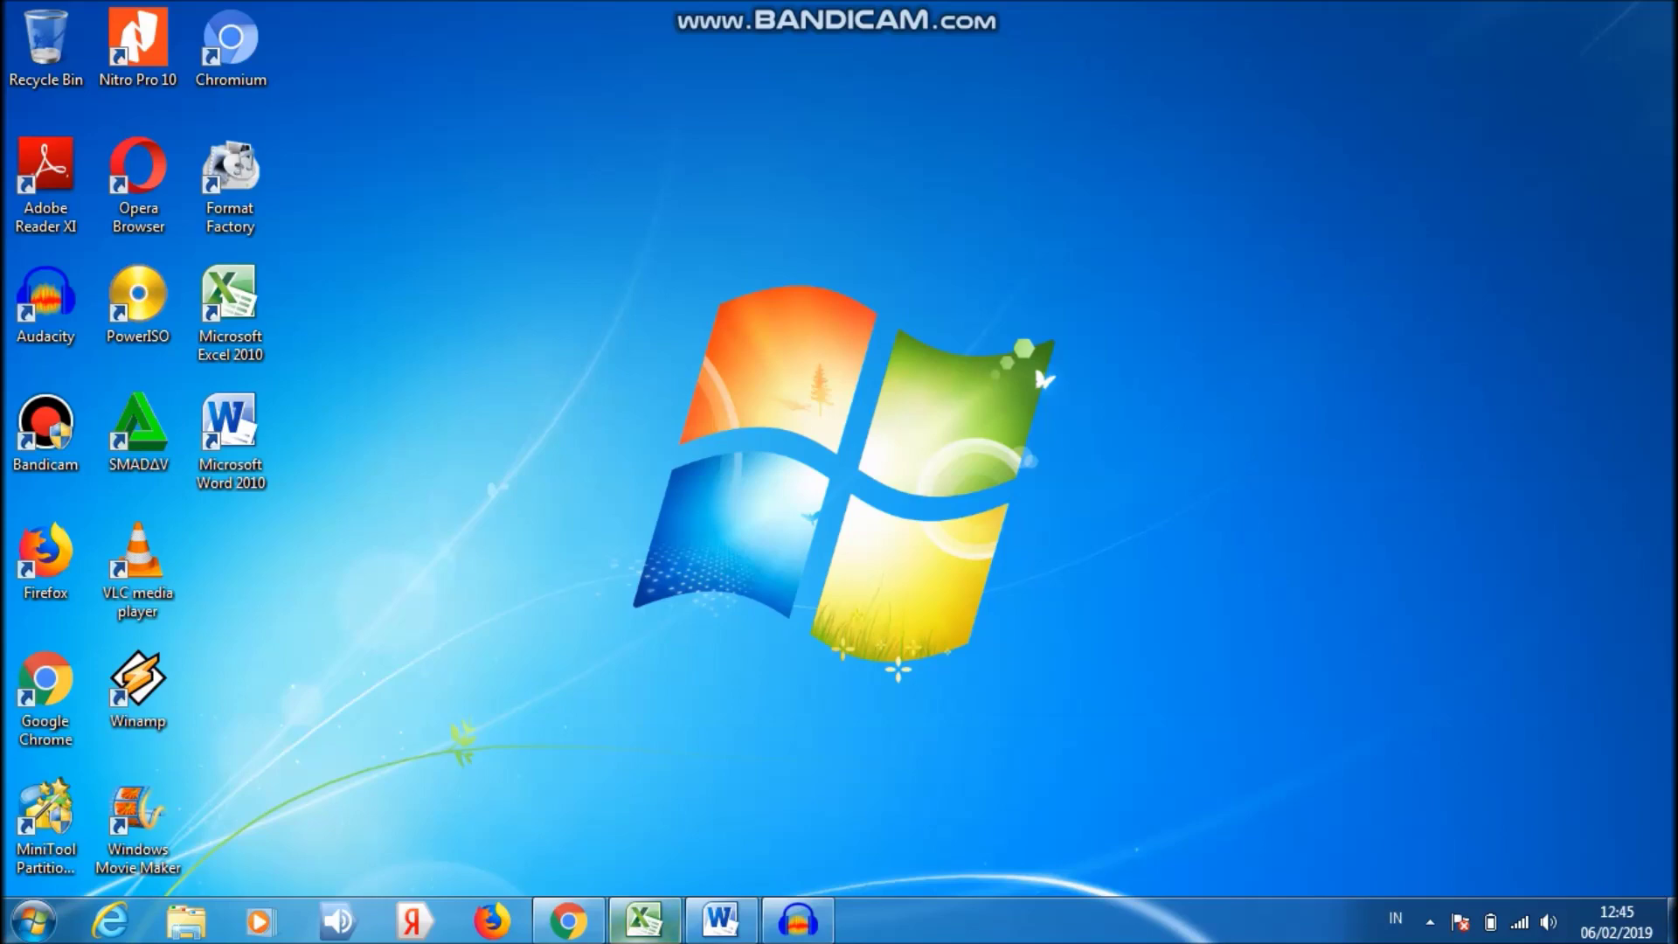
pyautogui.click(644, 919)
pyautogui.click(1325, 510)
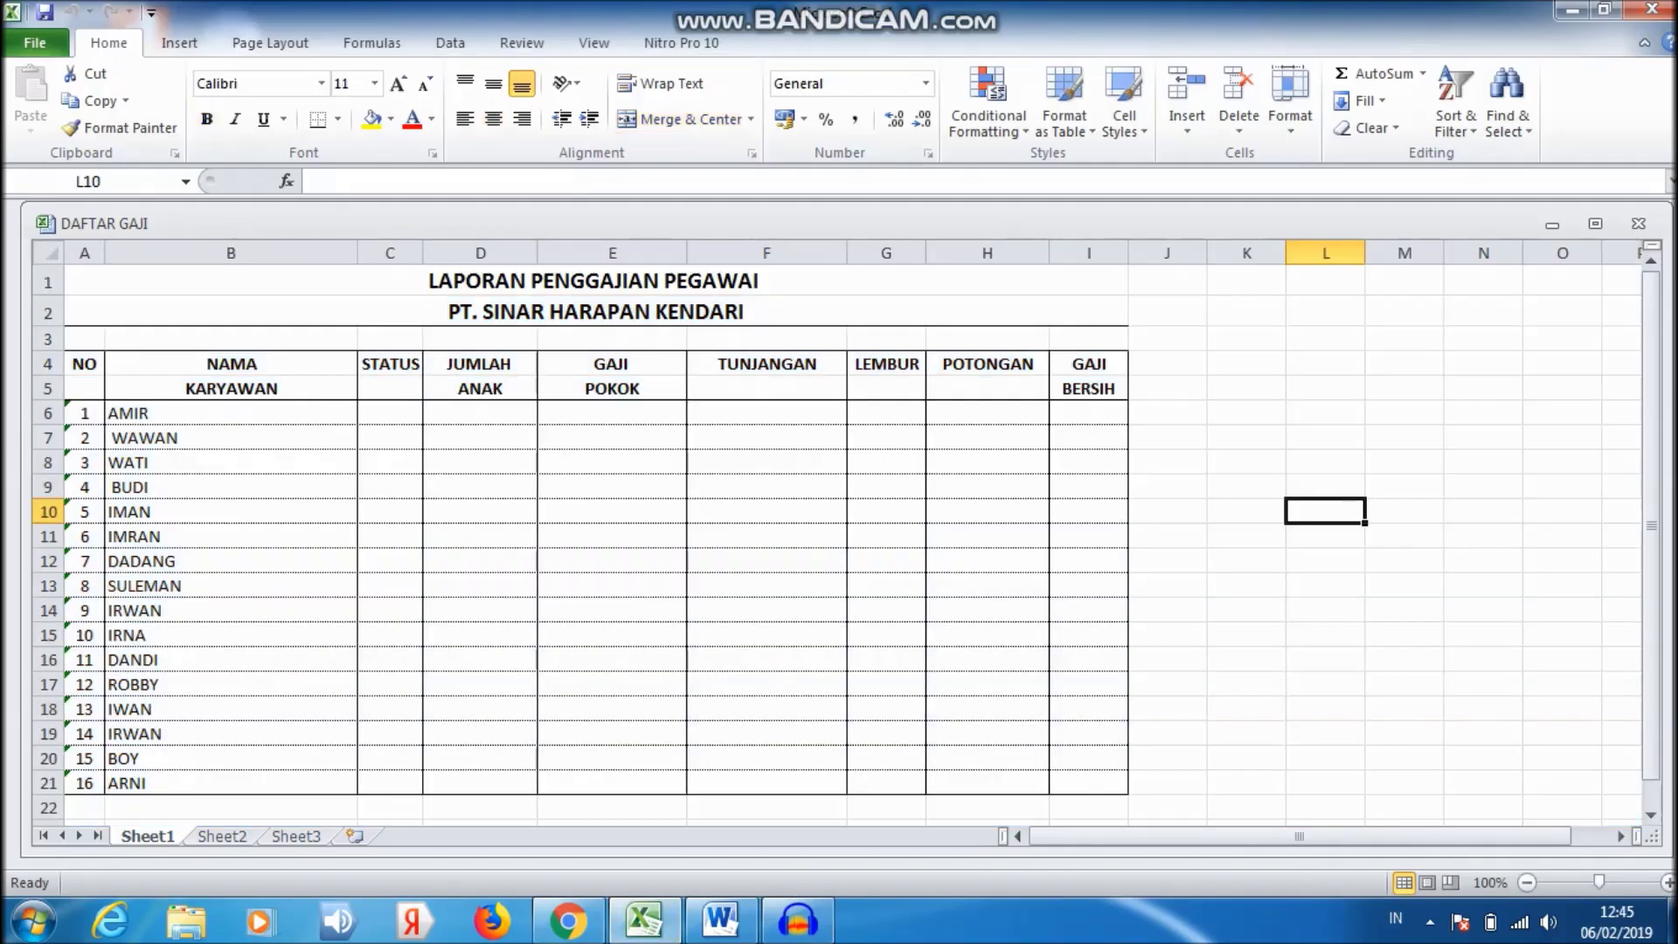
pyautogui.click(1596, 224)
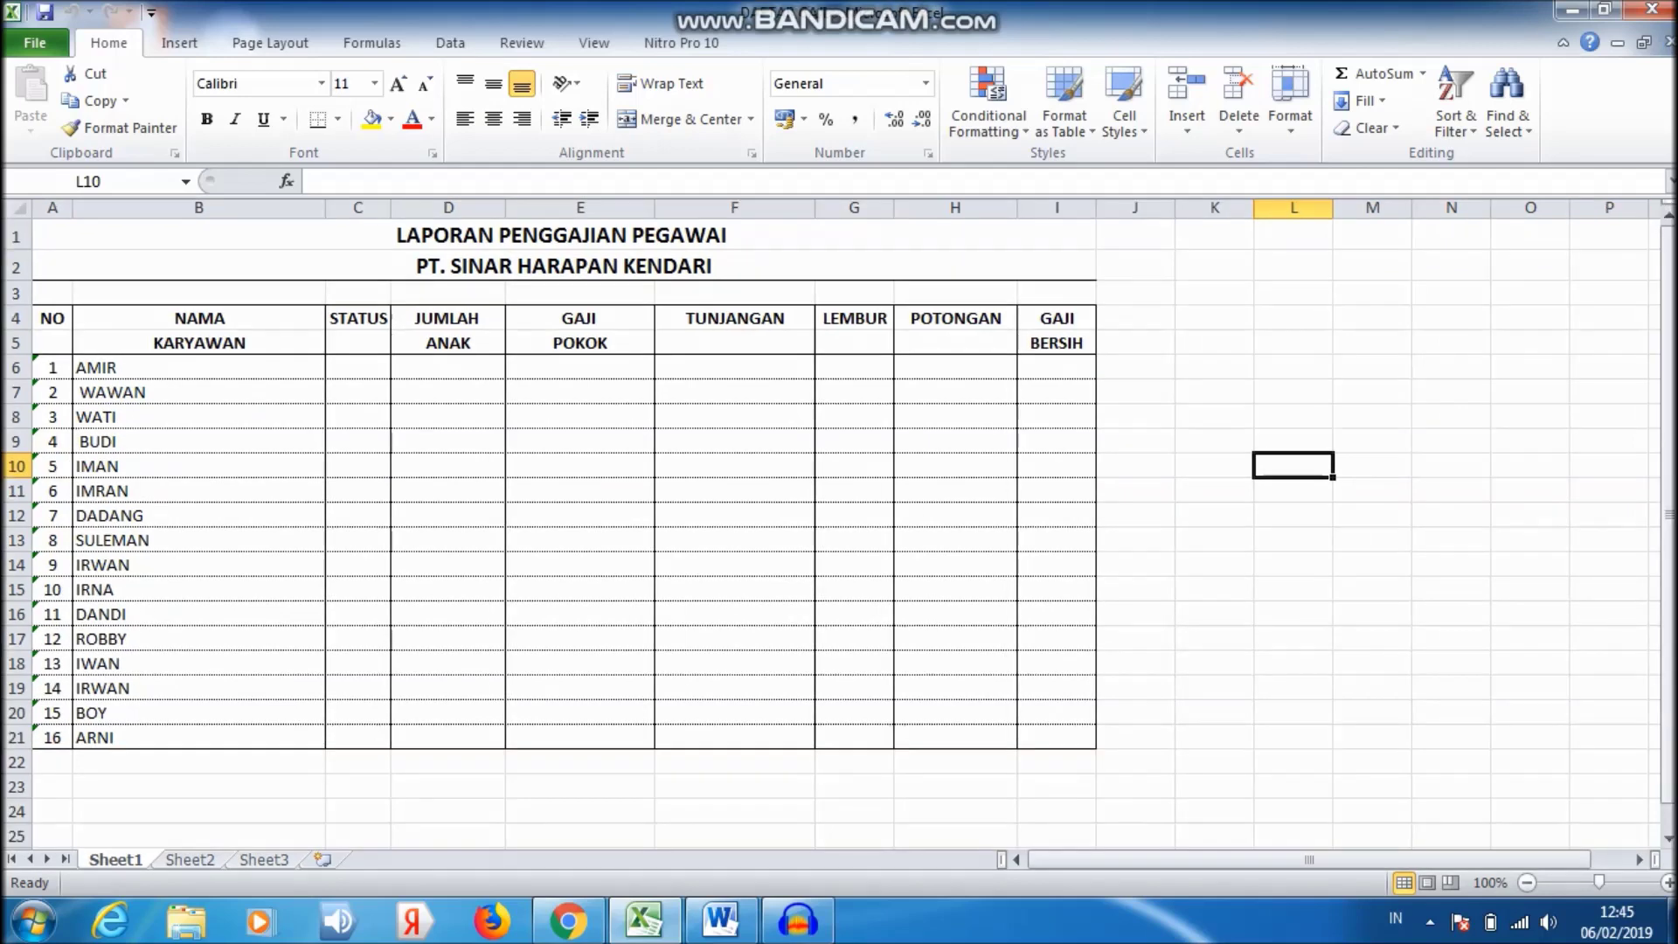
# Step: Browse the payroll table cells with the arrow keys, then select the whole worksheet
pyautogui.click(1135, 417)
pyautogui.press('Up')
pyautogui.press('Up')
pyautogui.press('Up')
pyautogui.press('Up')
pyautogui.press('Up')
pyautogui.press('Up')
pyautogui.press('Left')
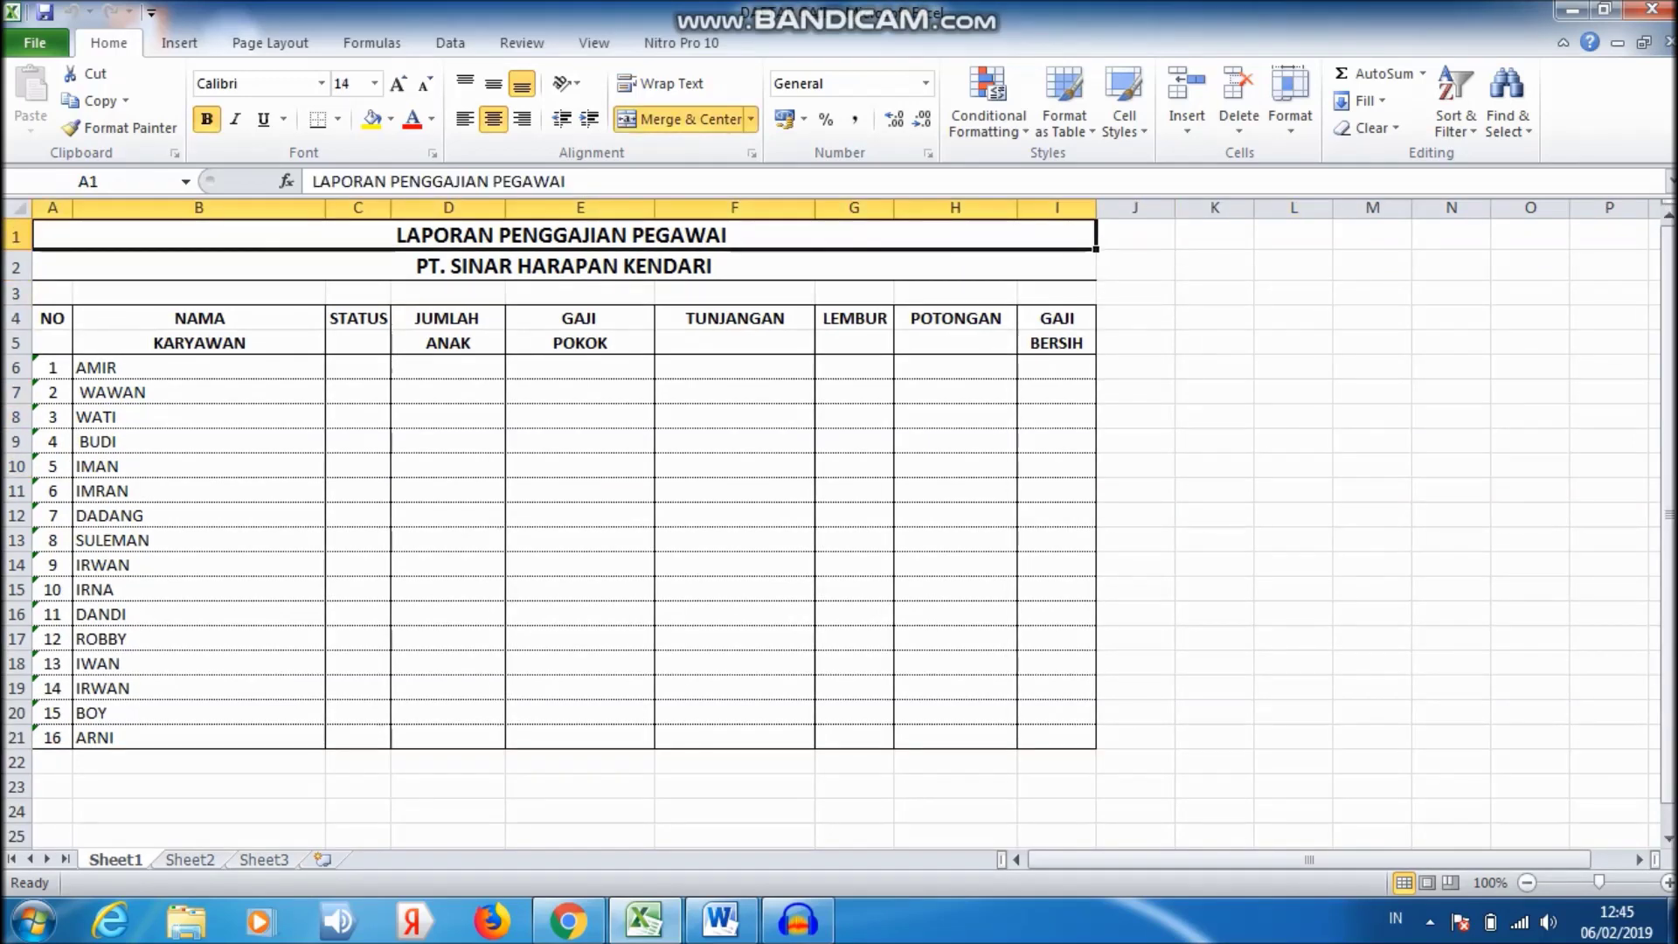
pyautogui.press('Down')
pyautogui.press('Down')
pyautogui.press('Down')
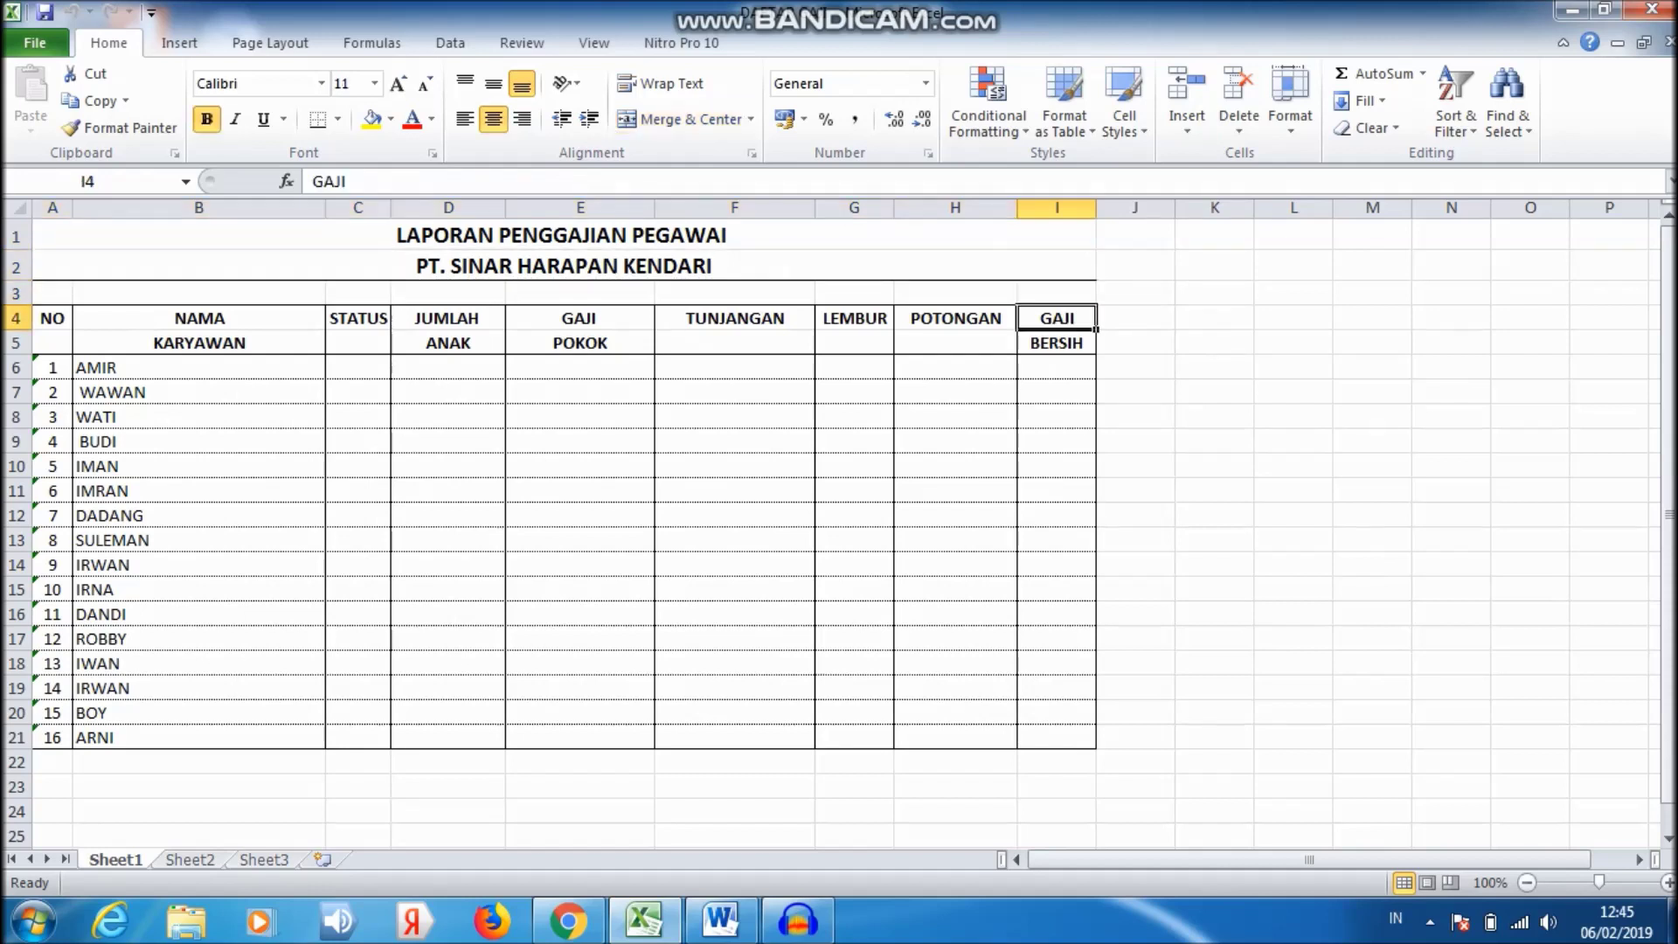
pyautogui.press('Left')
pyautogui.press('Left')
pyautogui.press('Left')
pyautogui.press('Left')
pyautogui.press('Left')
pyautogui.press('Down')
pyautogui.press('Down')
pyautogui.press('Down')
pyautogui.press('Down')
pyautogui.press('Down')
pyautogui.press('Down')
pyautogui.press('Down')
pyautogui.press('Right')
pyautogui.press('Right')
pyautogui.press('Up')
pyautogui.press('Up')
pyautogui.press('Up')
pyautogui.press('Up')
pyautogui.press('Up')
pyautogui.press('Up')
pyautogui.press('Up')
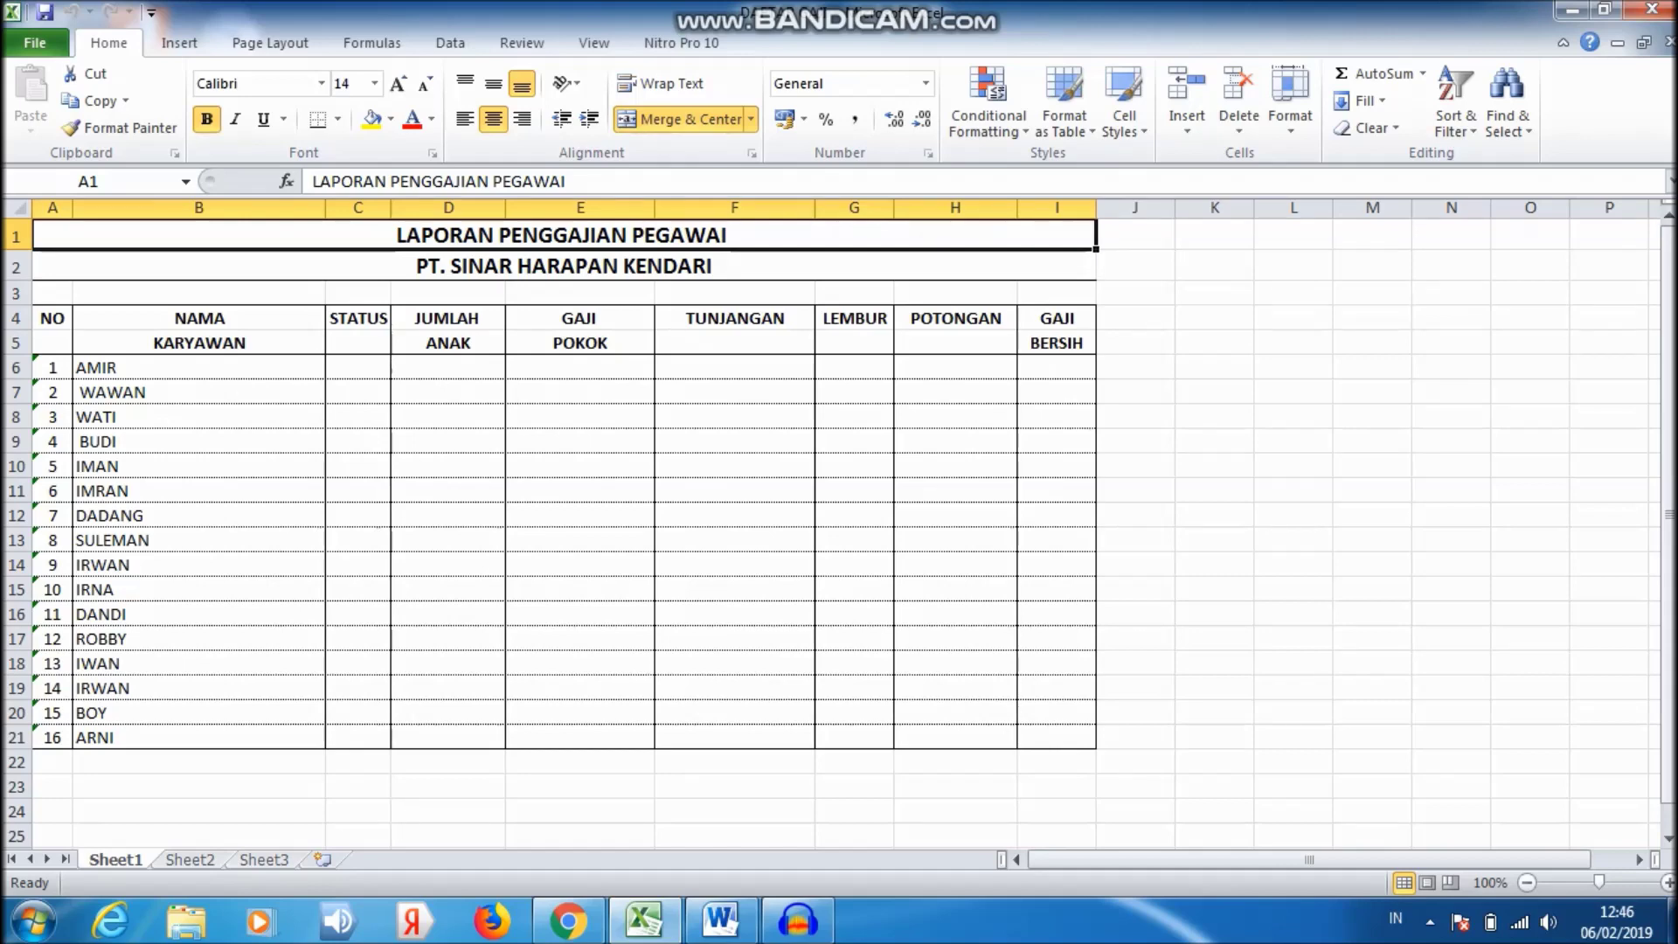
pyautogui.click(15, 207)
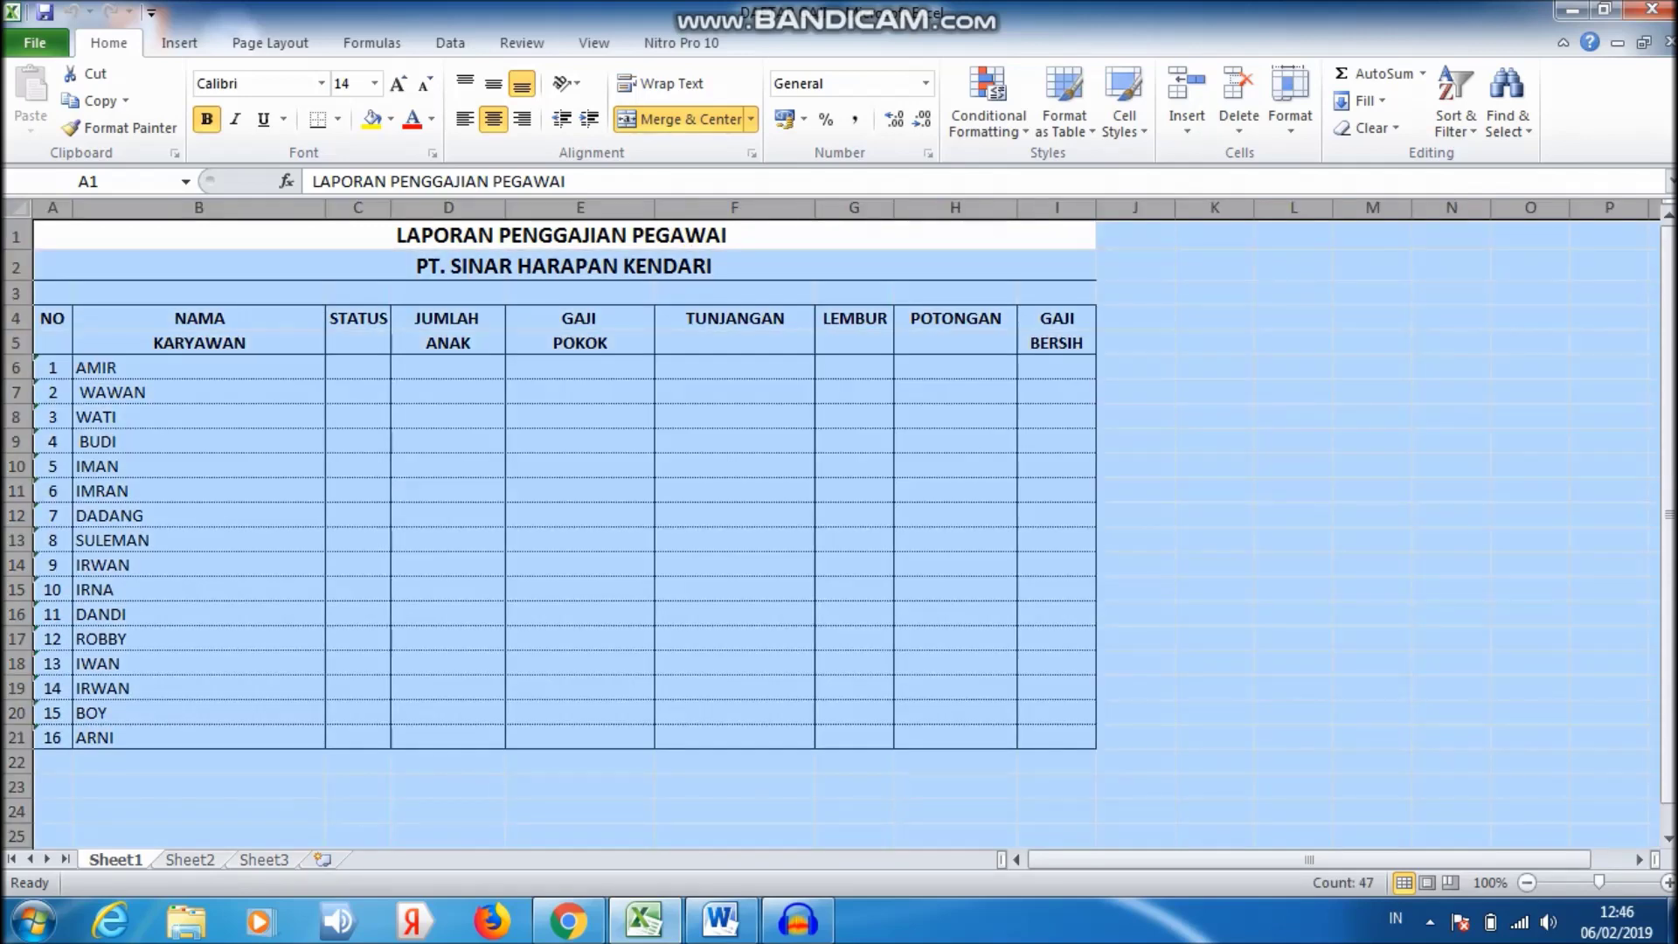
# Step: Copy the selected payroll worksheet, dismiss the audio warning, and switch to Word
pyautogui.rightClick(271, 381)
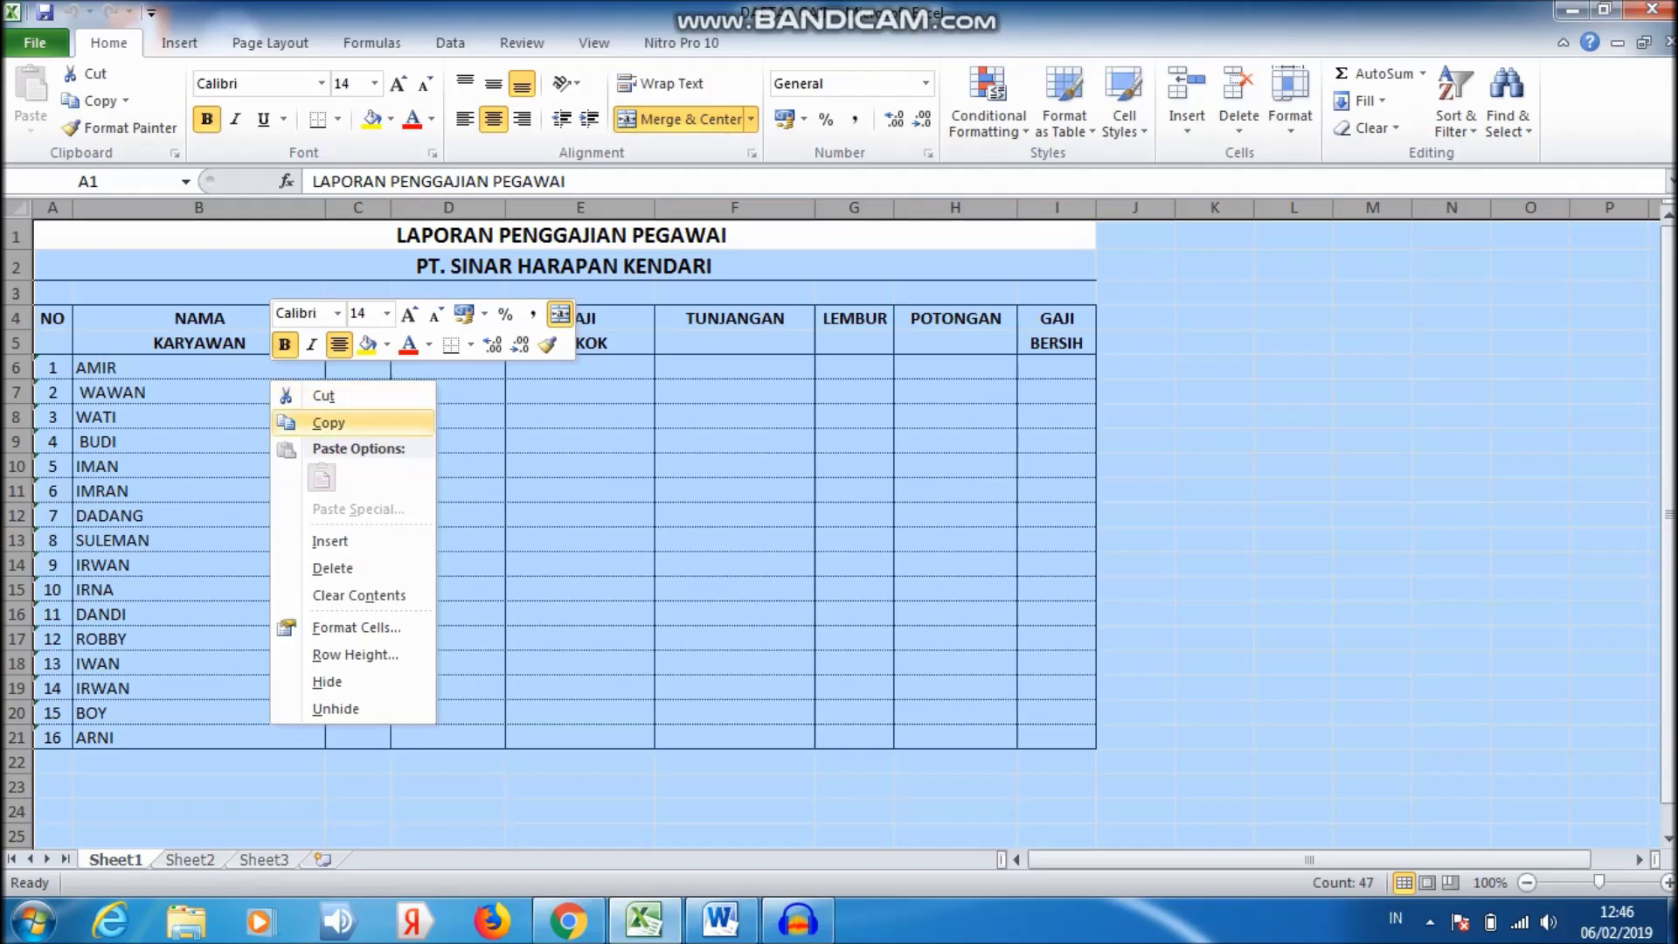
pyautogui.click(329, 423)
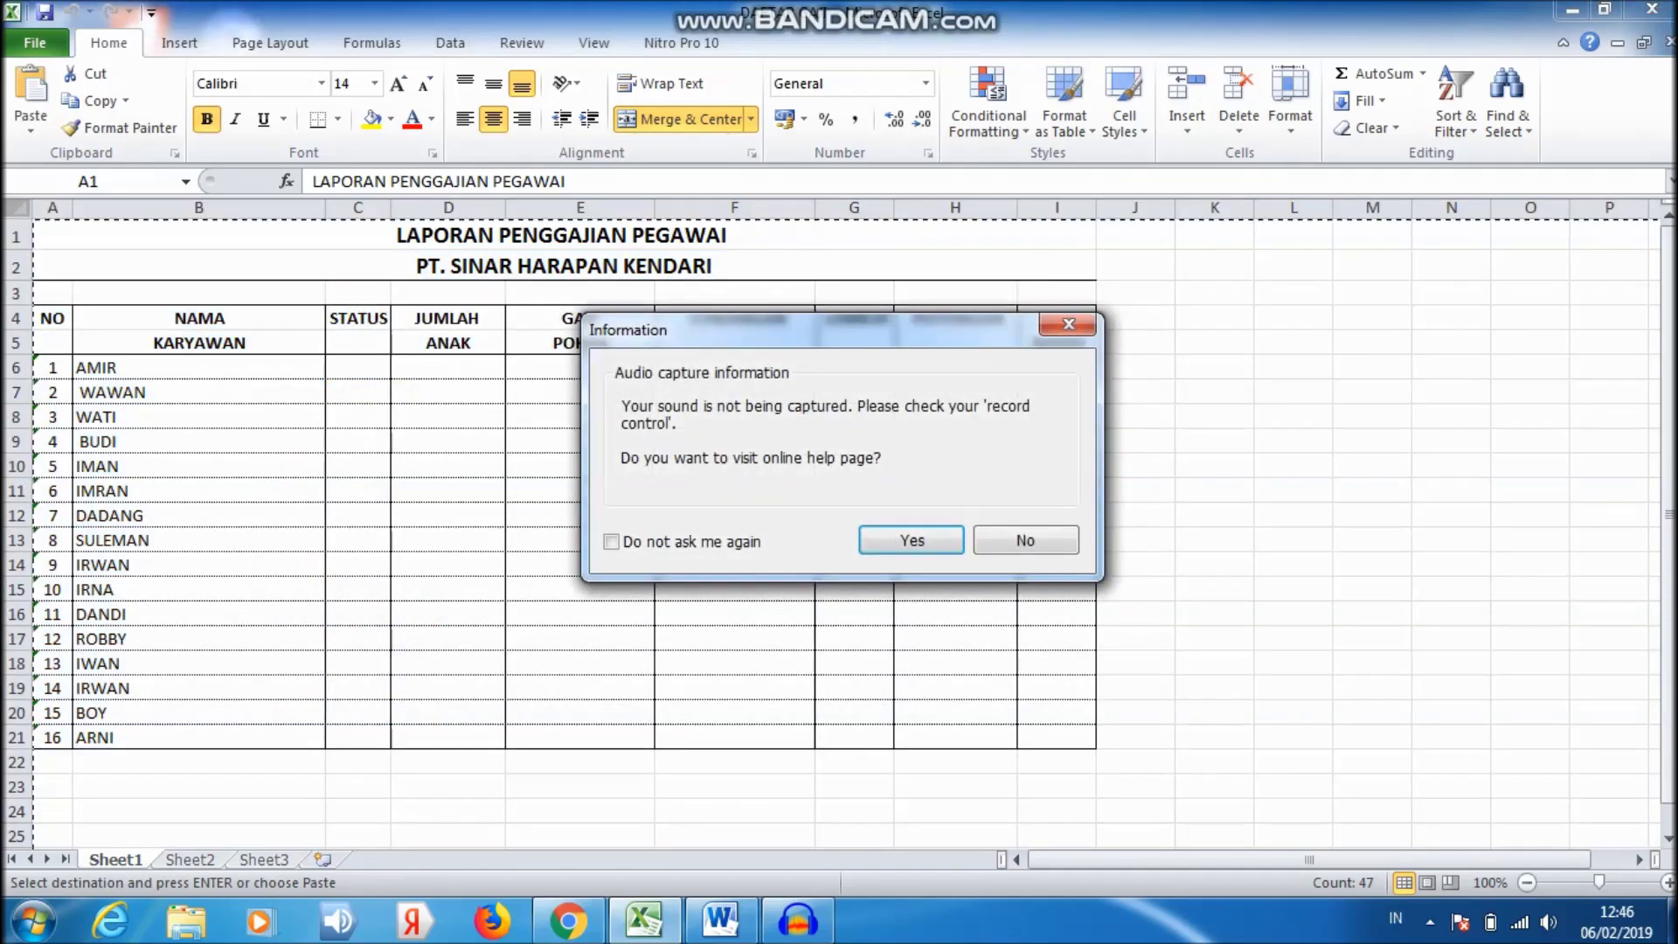
pyautogui.press('Escape')
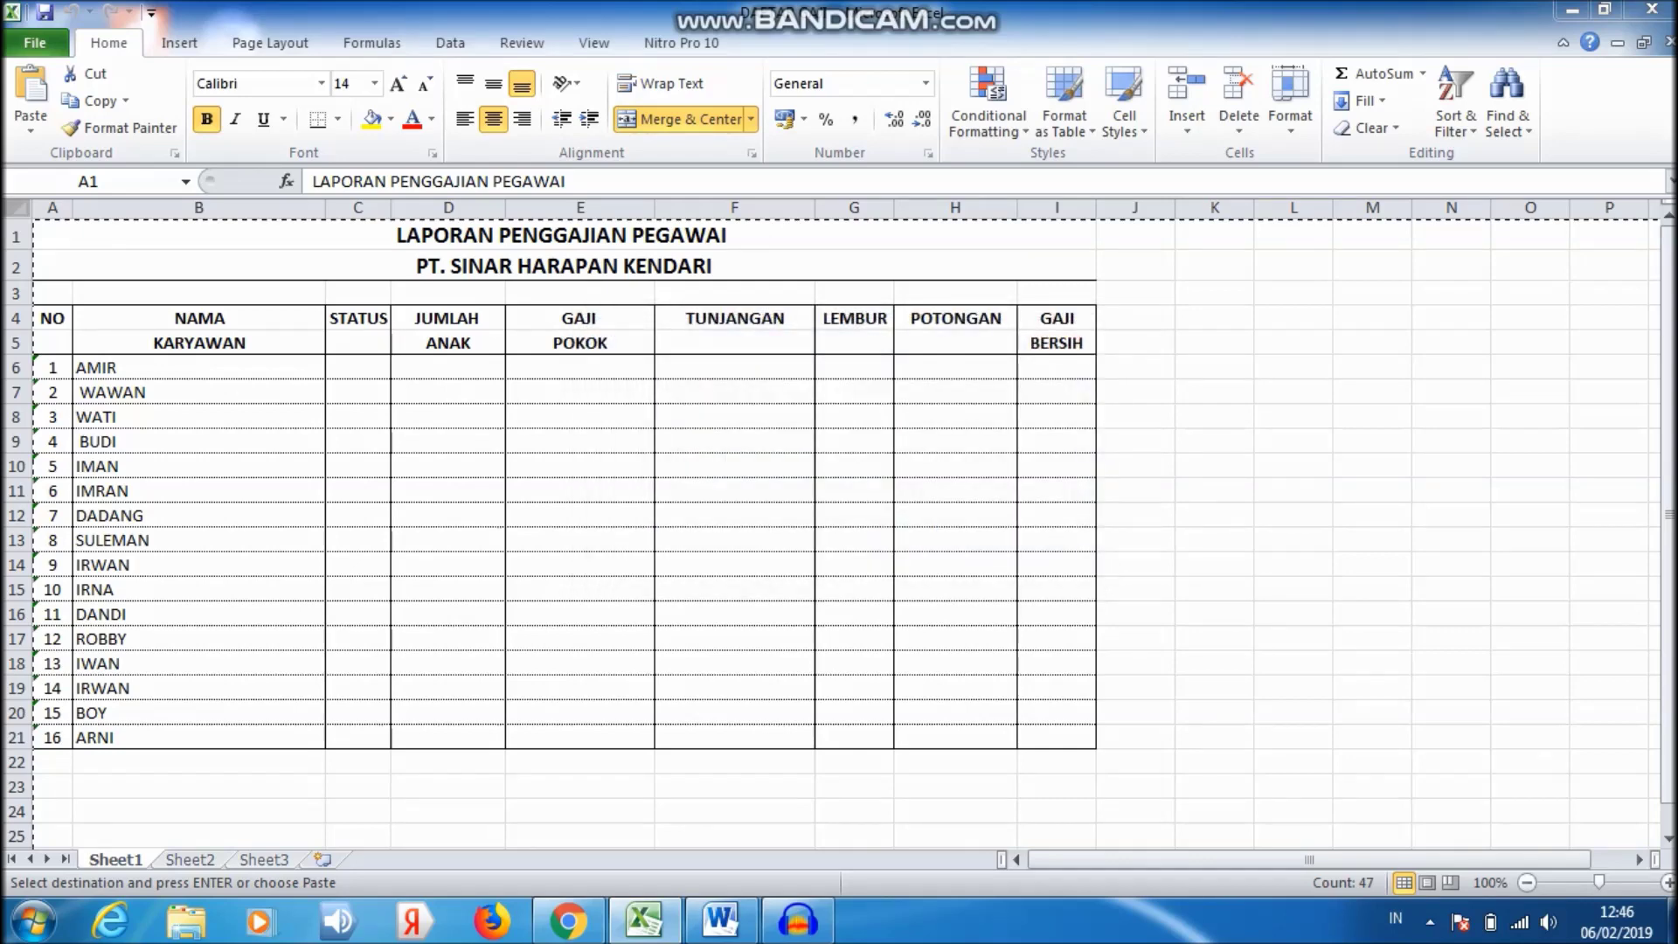
pyautogui.click(720, 921)
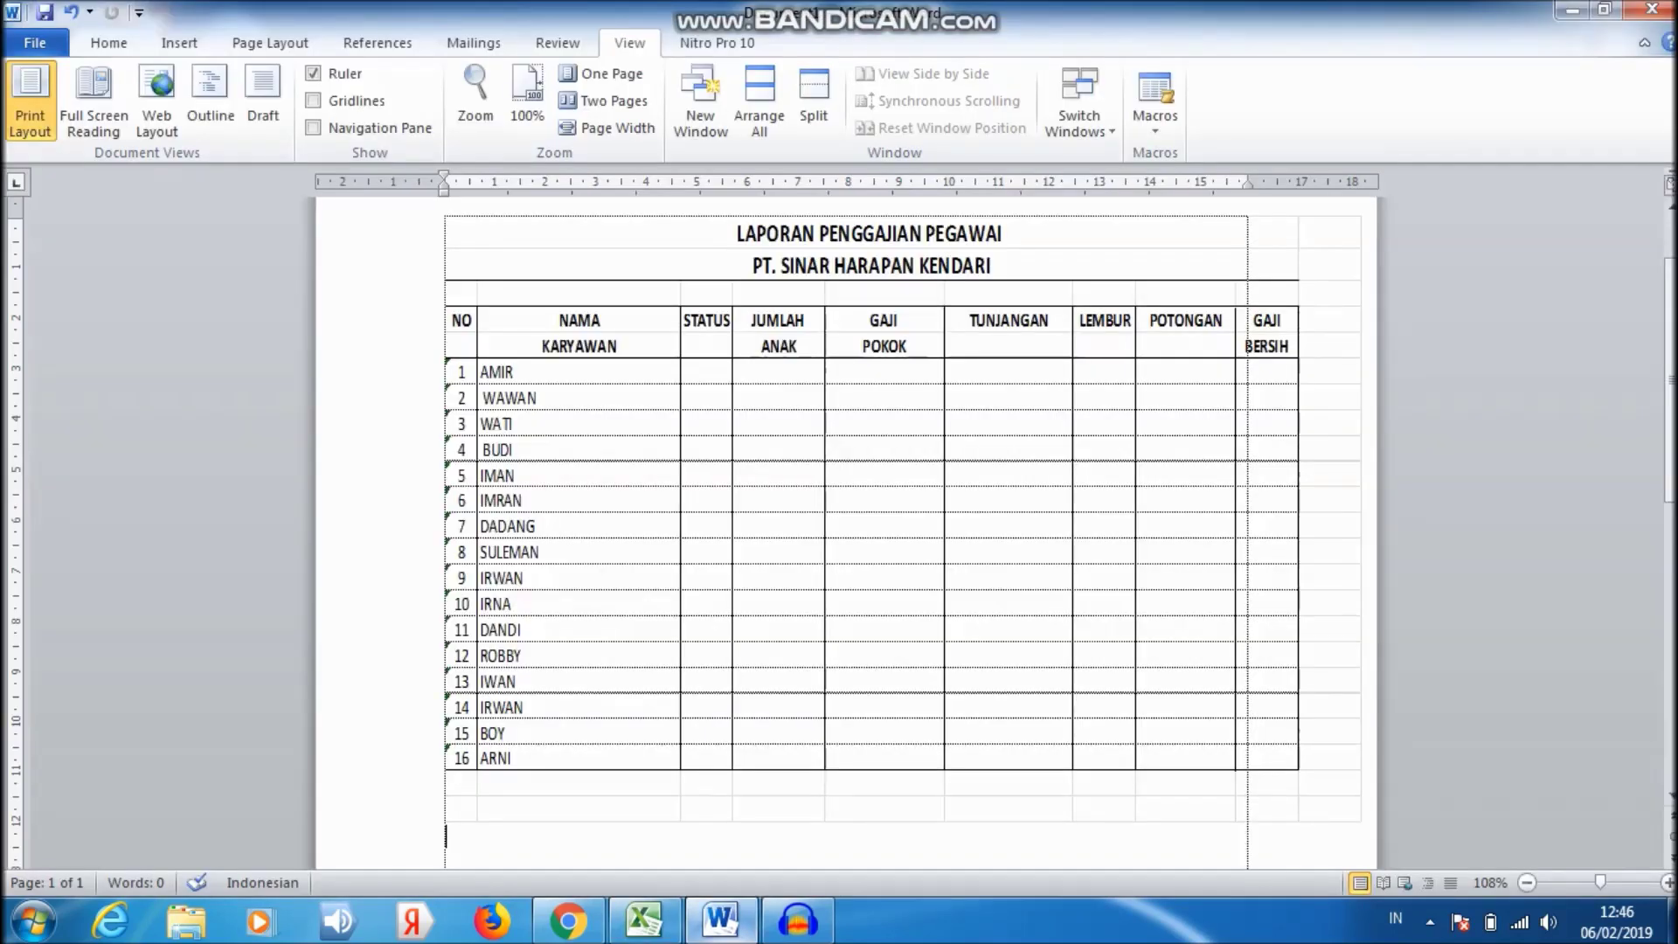
# Step: Undo the payroll table pasted earlier in the Word document
pyautogui.hotkey('ctrl', 'z')
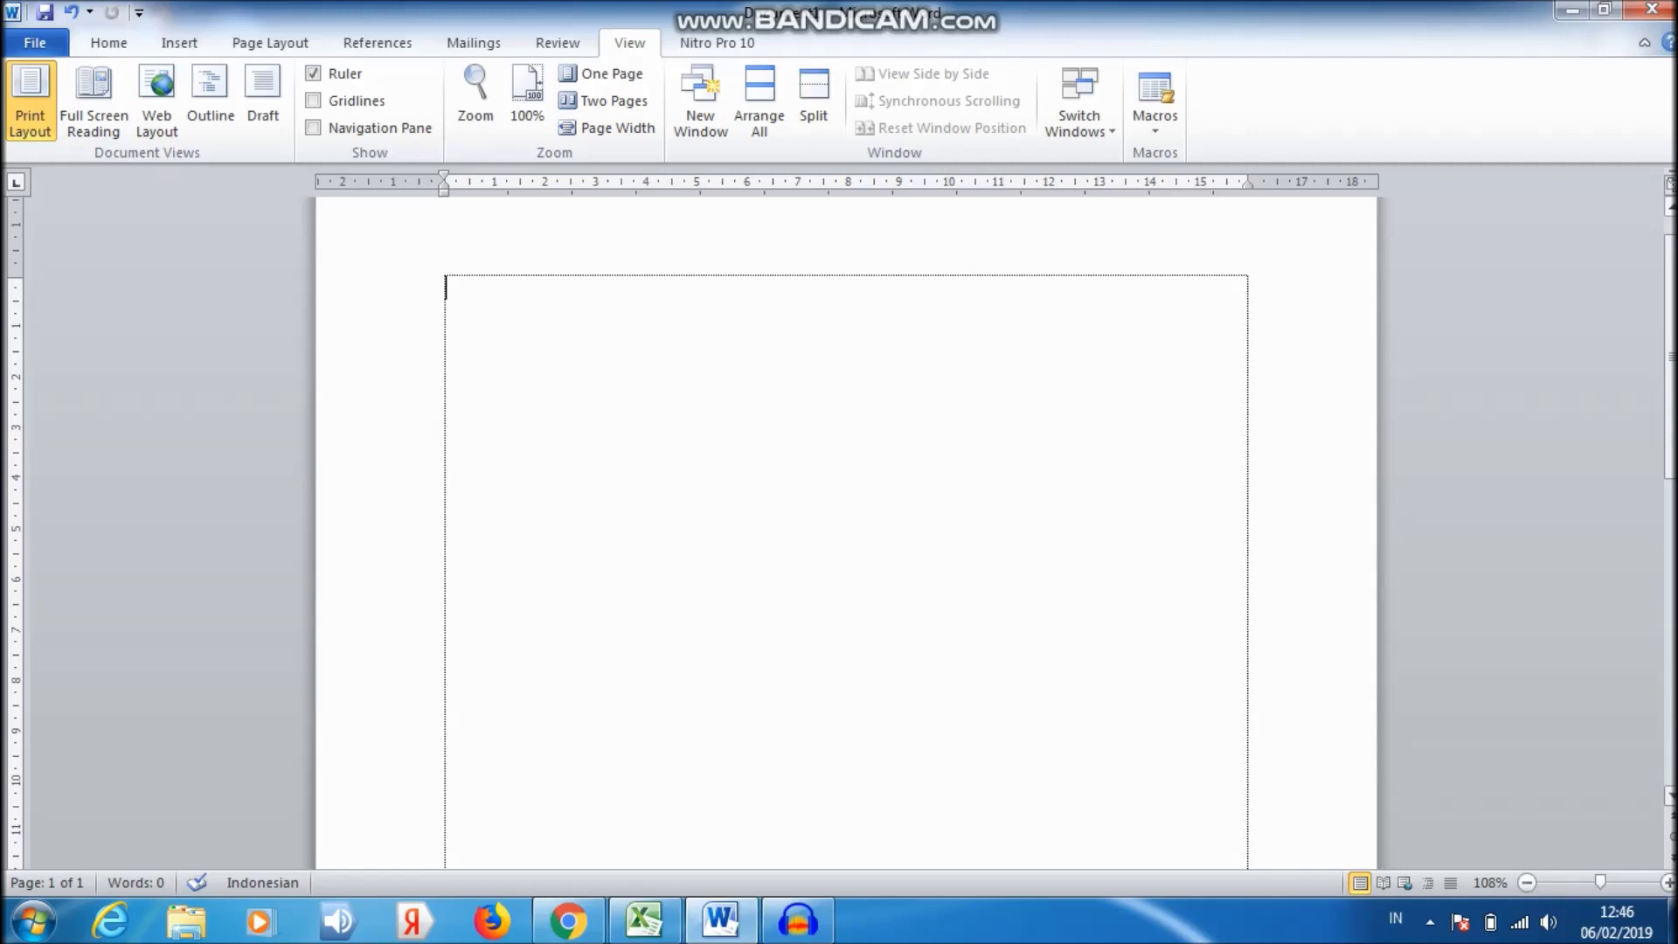
# Step: Paste the payroll table again, undo it back to a blank page, and return to Excel
pyautogui.hotkey('ctrl', 'v')
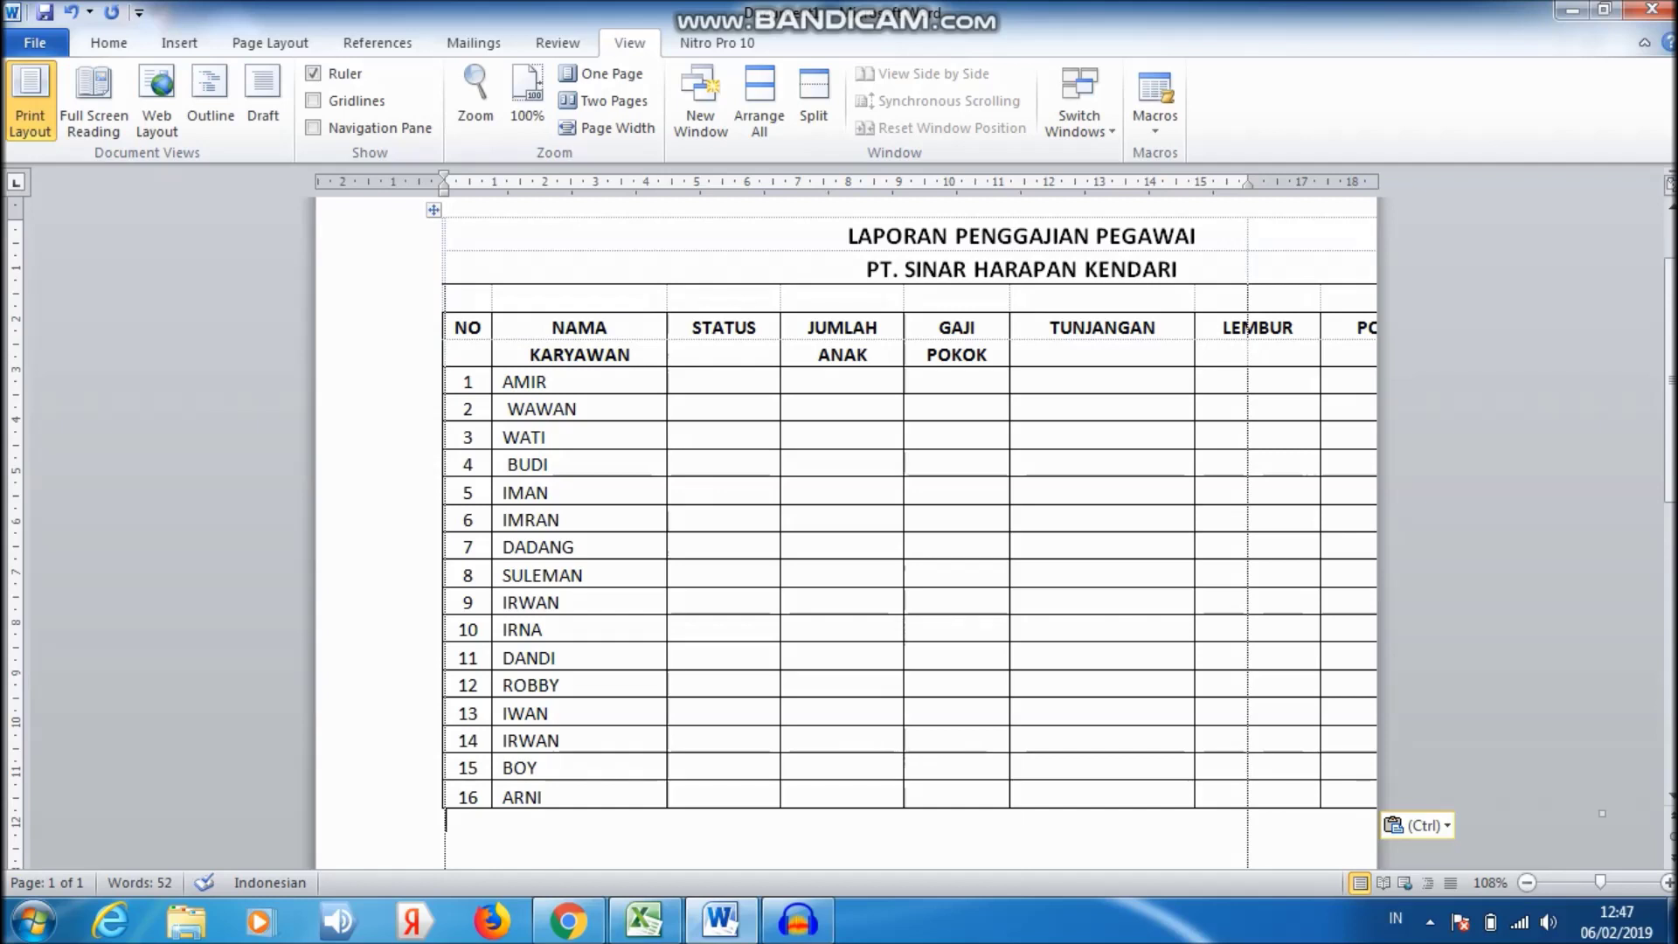
pyautogui.press('BackSpace')
pyautogui.hotkey('ctrl', 'z')
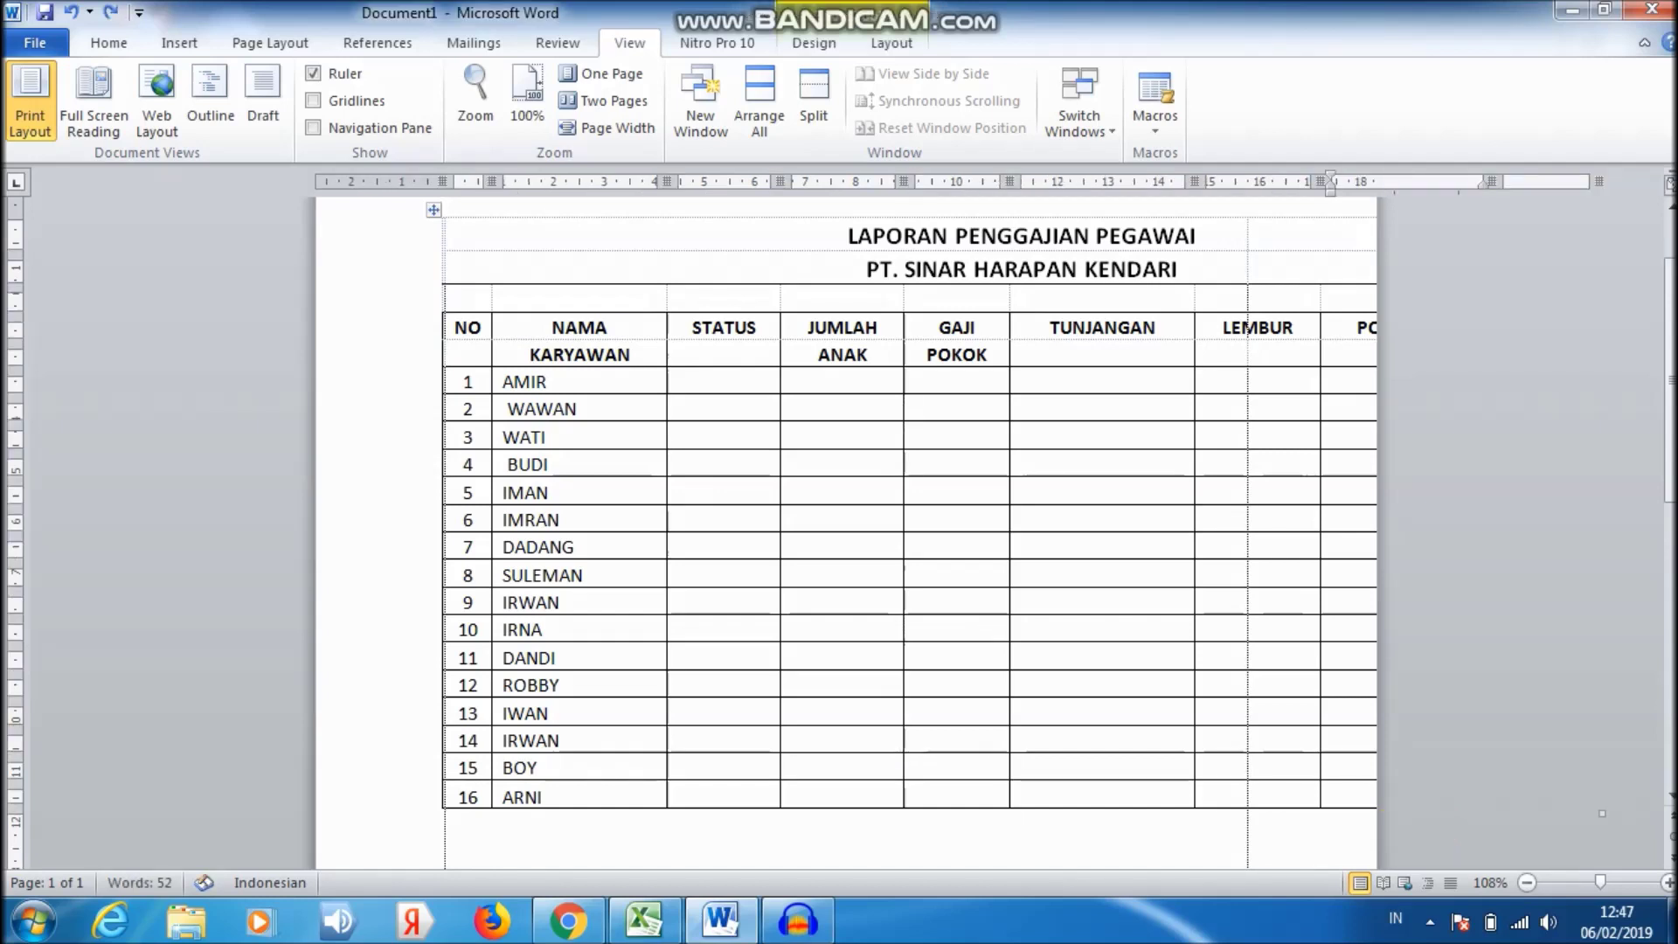
pyautogui.hotkey('ctrl', 'z')
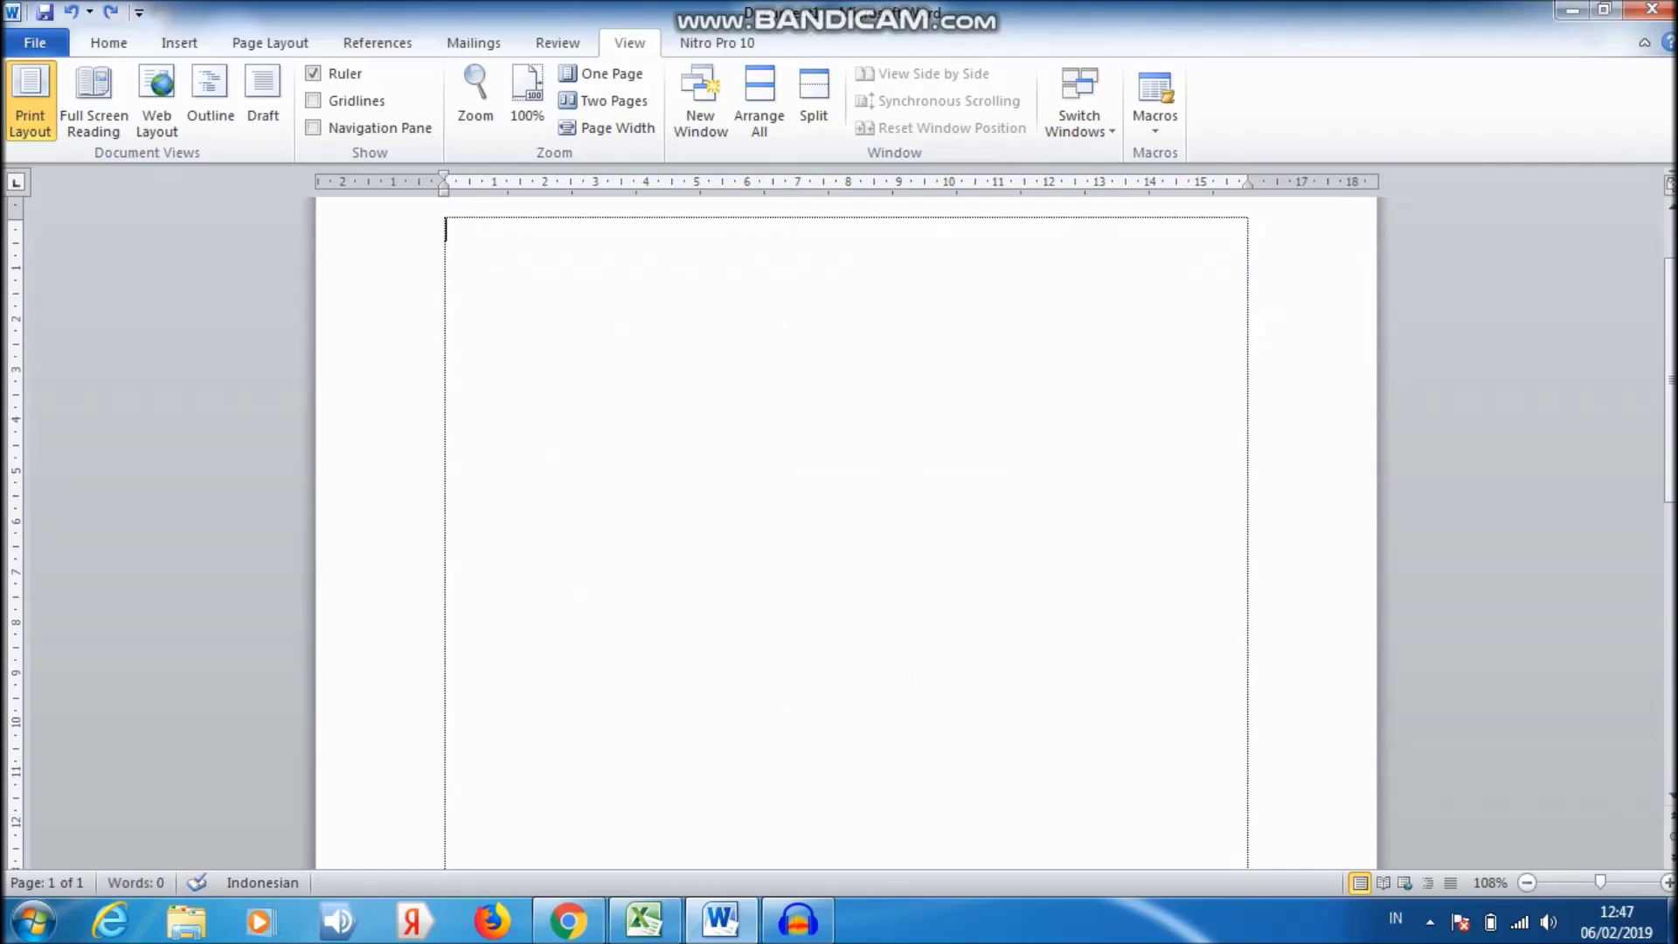
pyautogui.hotkey('ctrl', 'z')
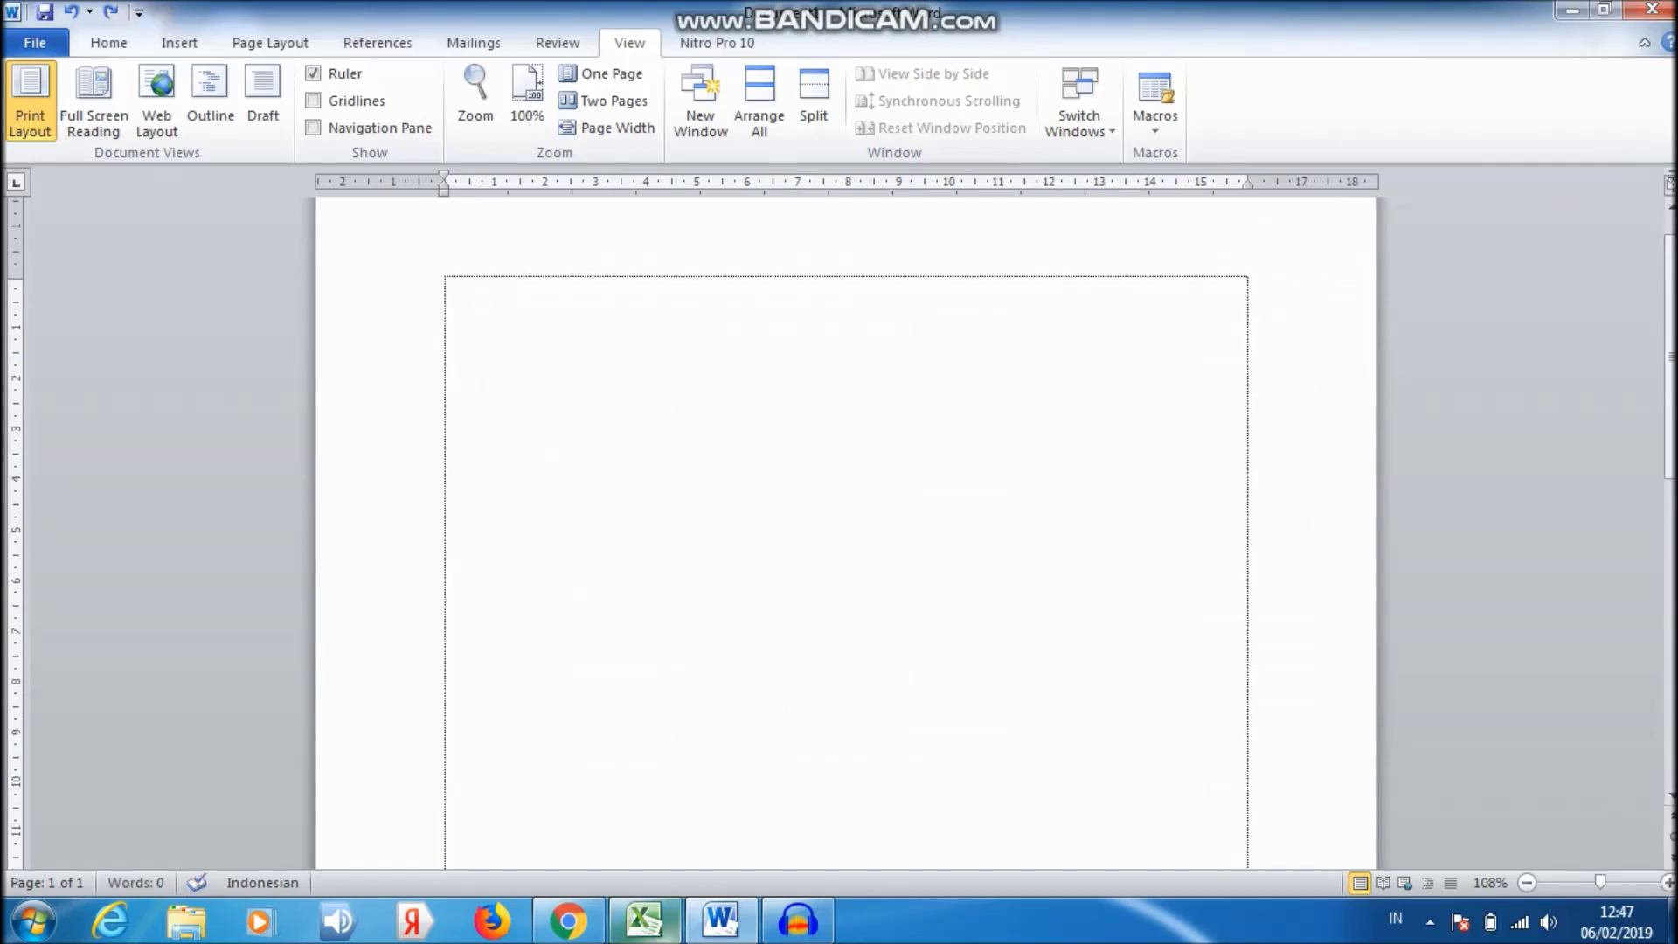
pyautogui.click(643, 920)
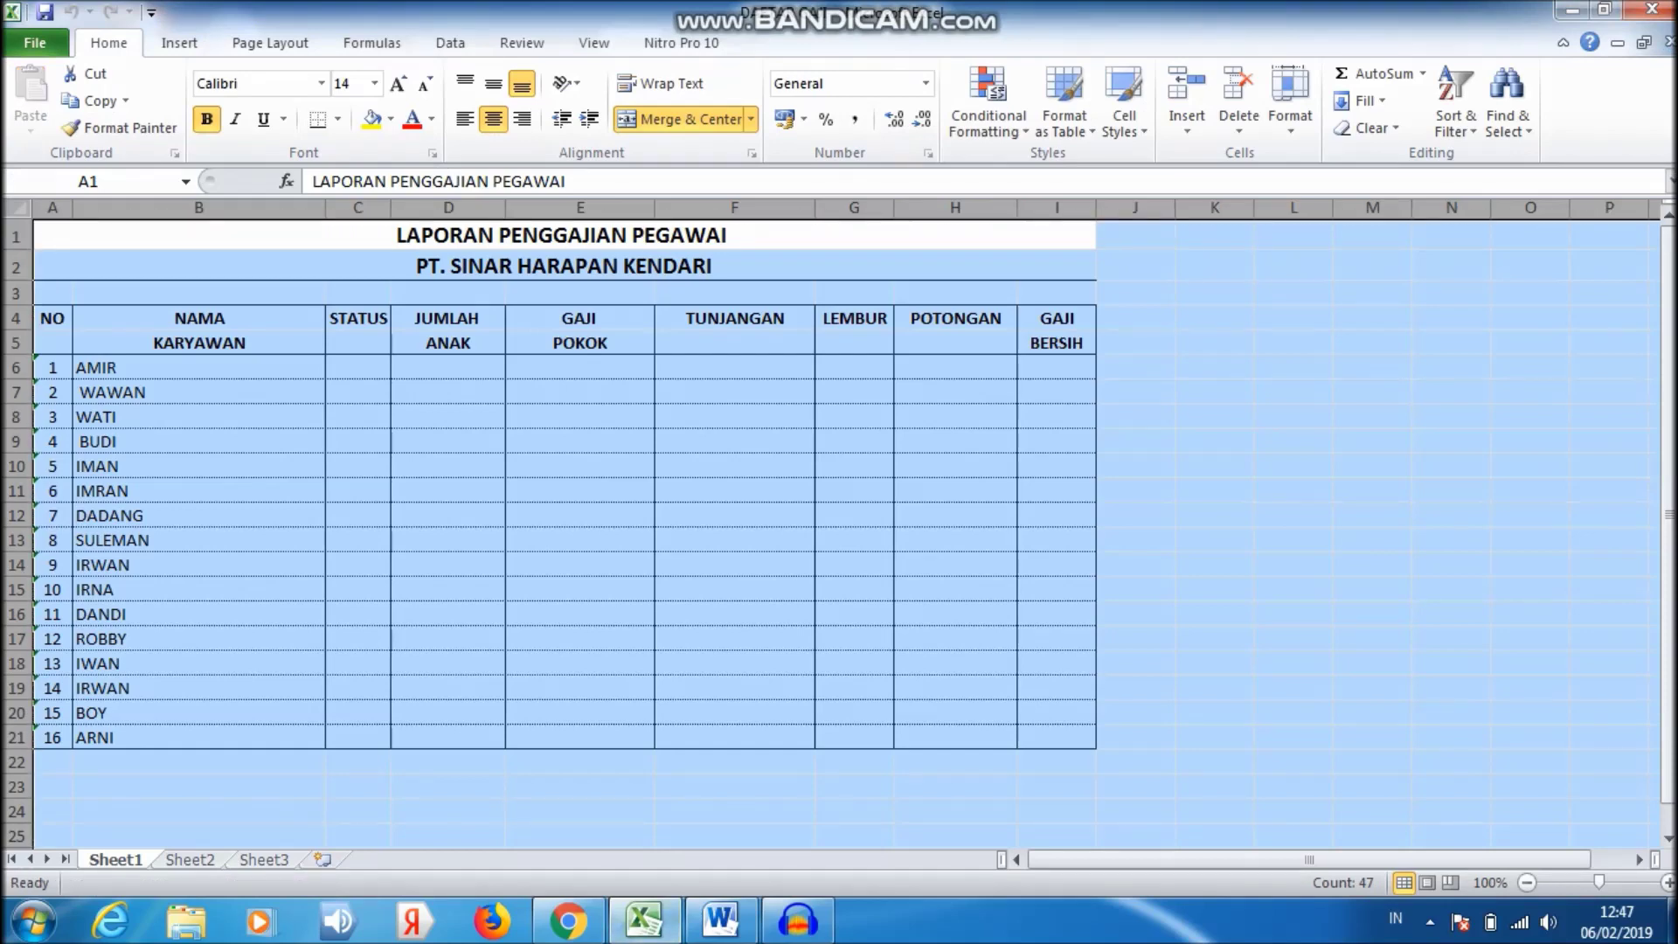
# Step: Select the entire payroll worksheet with Ctrl+A, copy it, and switch to the blank Word page
pyautogui.click(564, 266)
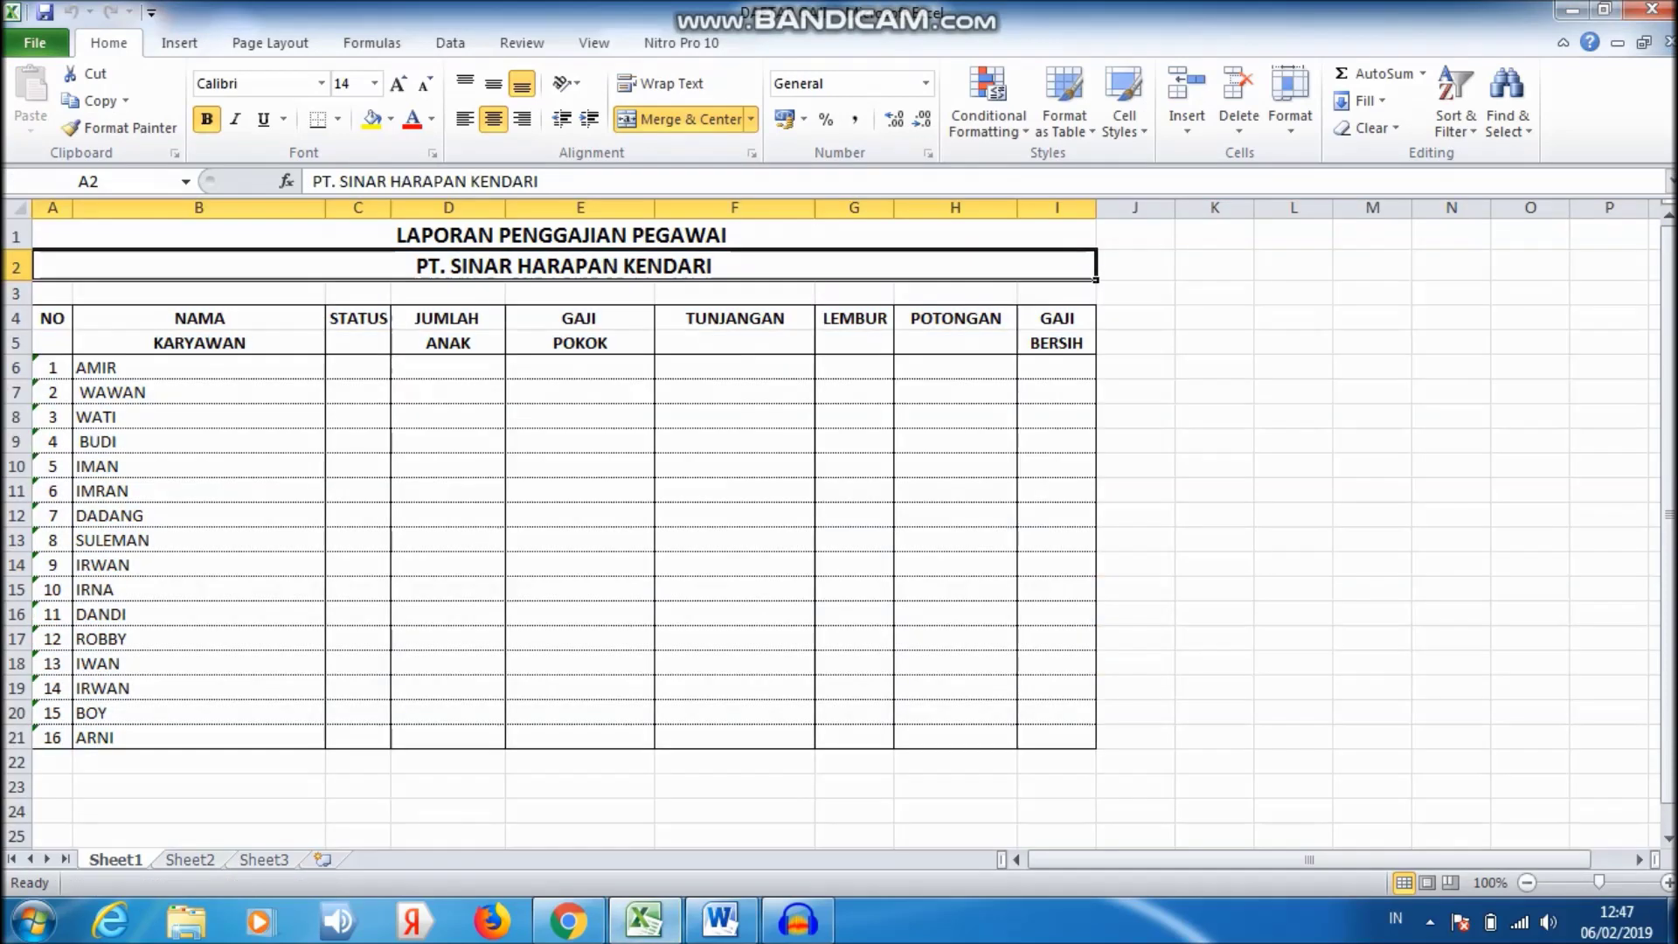
pyautogui.hotkey('ctrl', 'a')
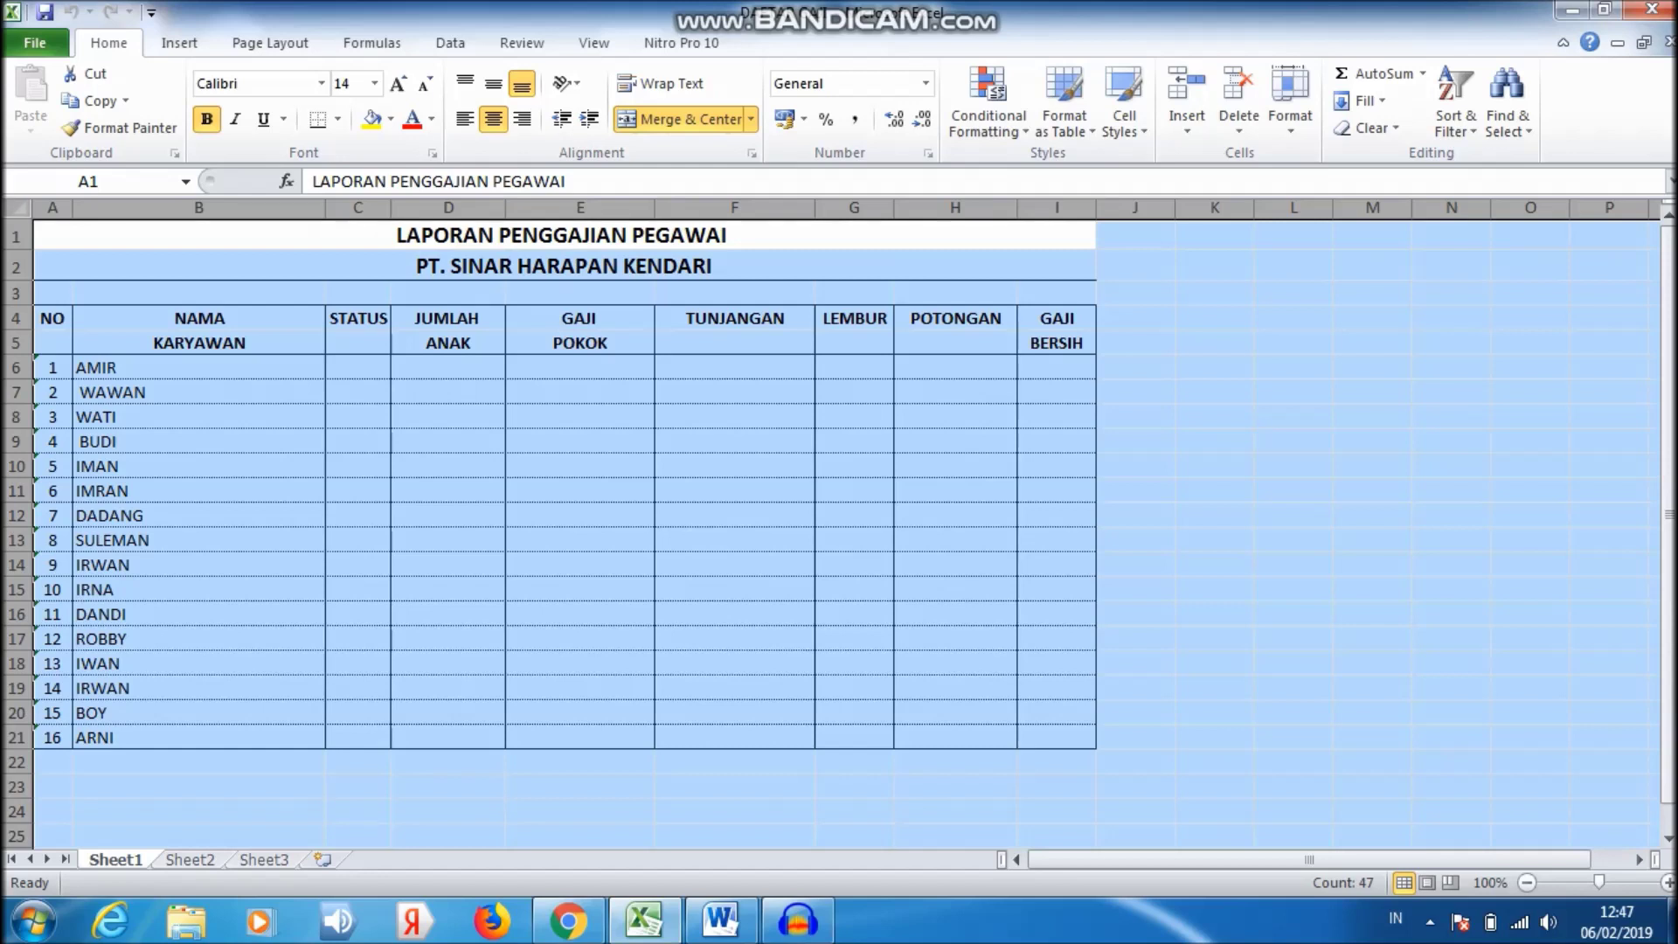
pyautogui.rightClick(437, 395)
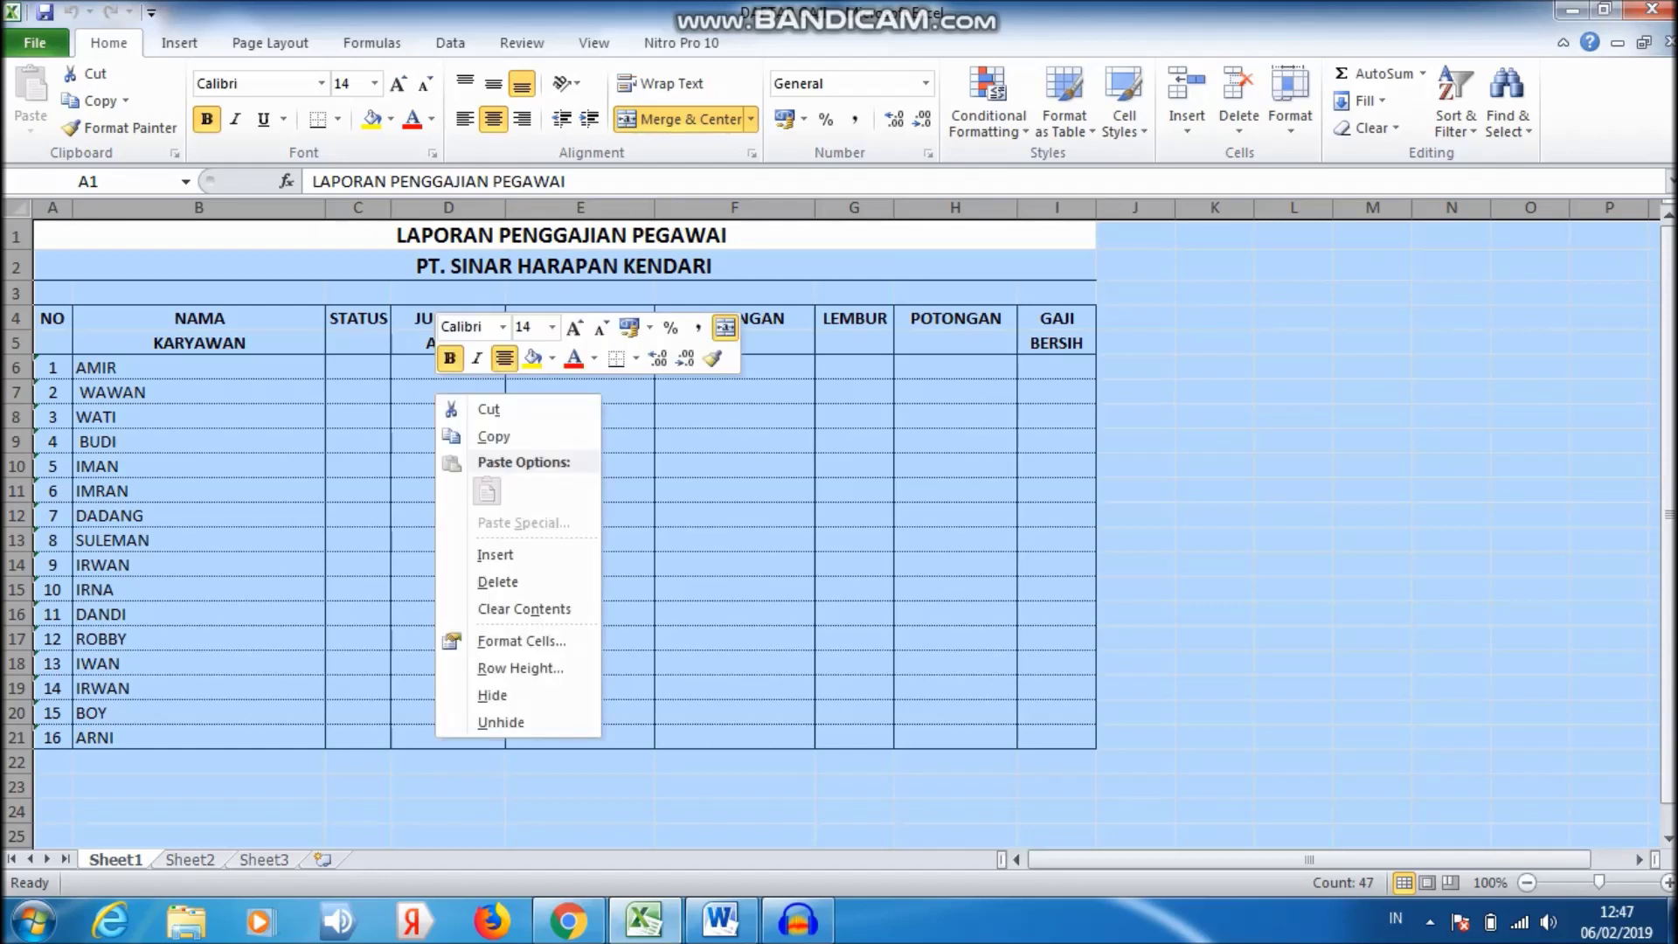
pyautogui.click(494, 436)
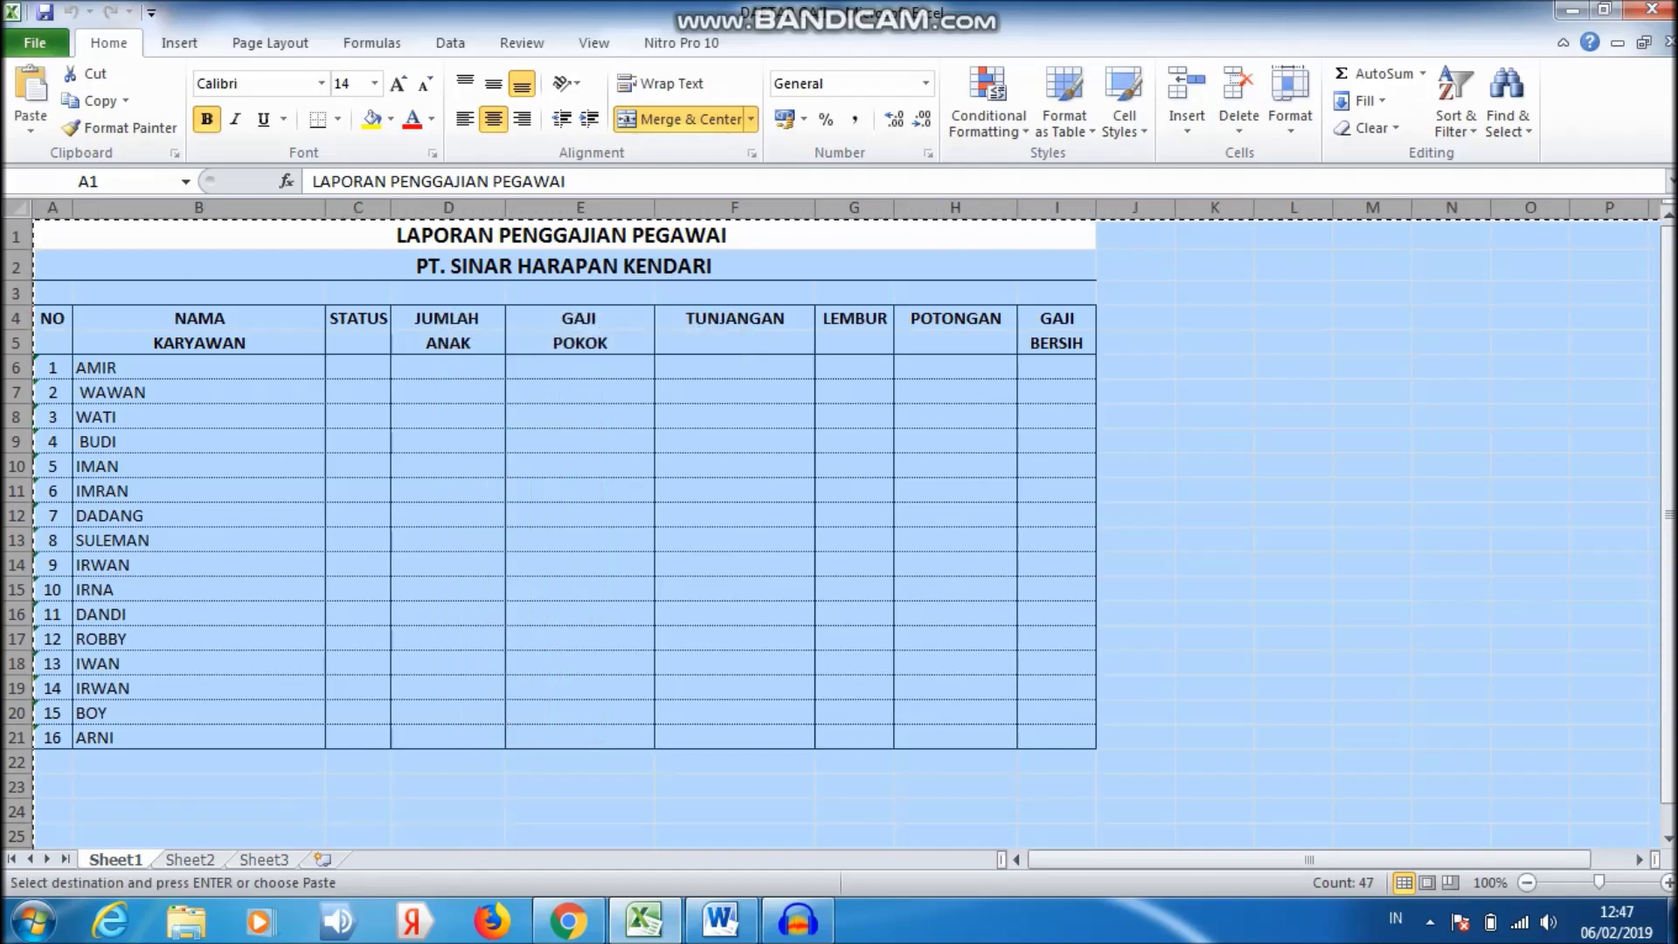
pyautogui.click(720, 919)
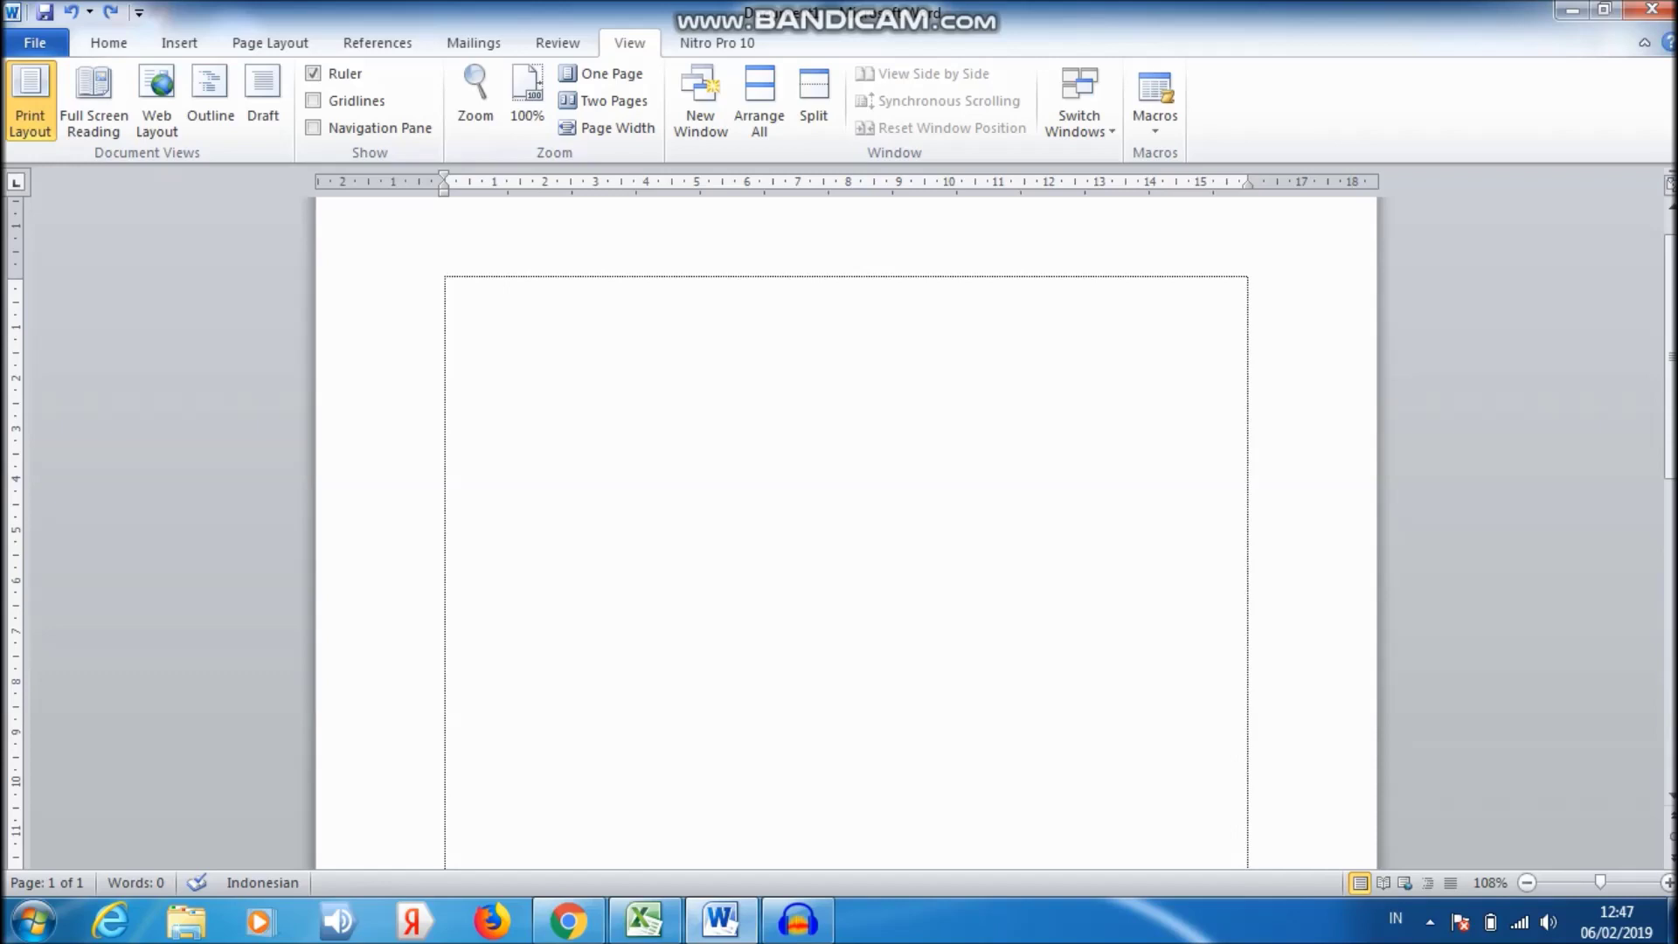
# Step: Insert an embedded Excel Spreadsheet from the Insert Table menu and select all its cells
pyautogui.click(179, 42)
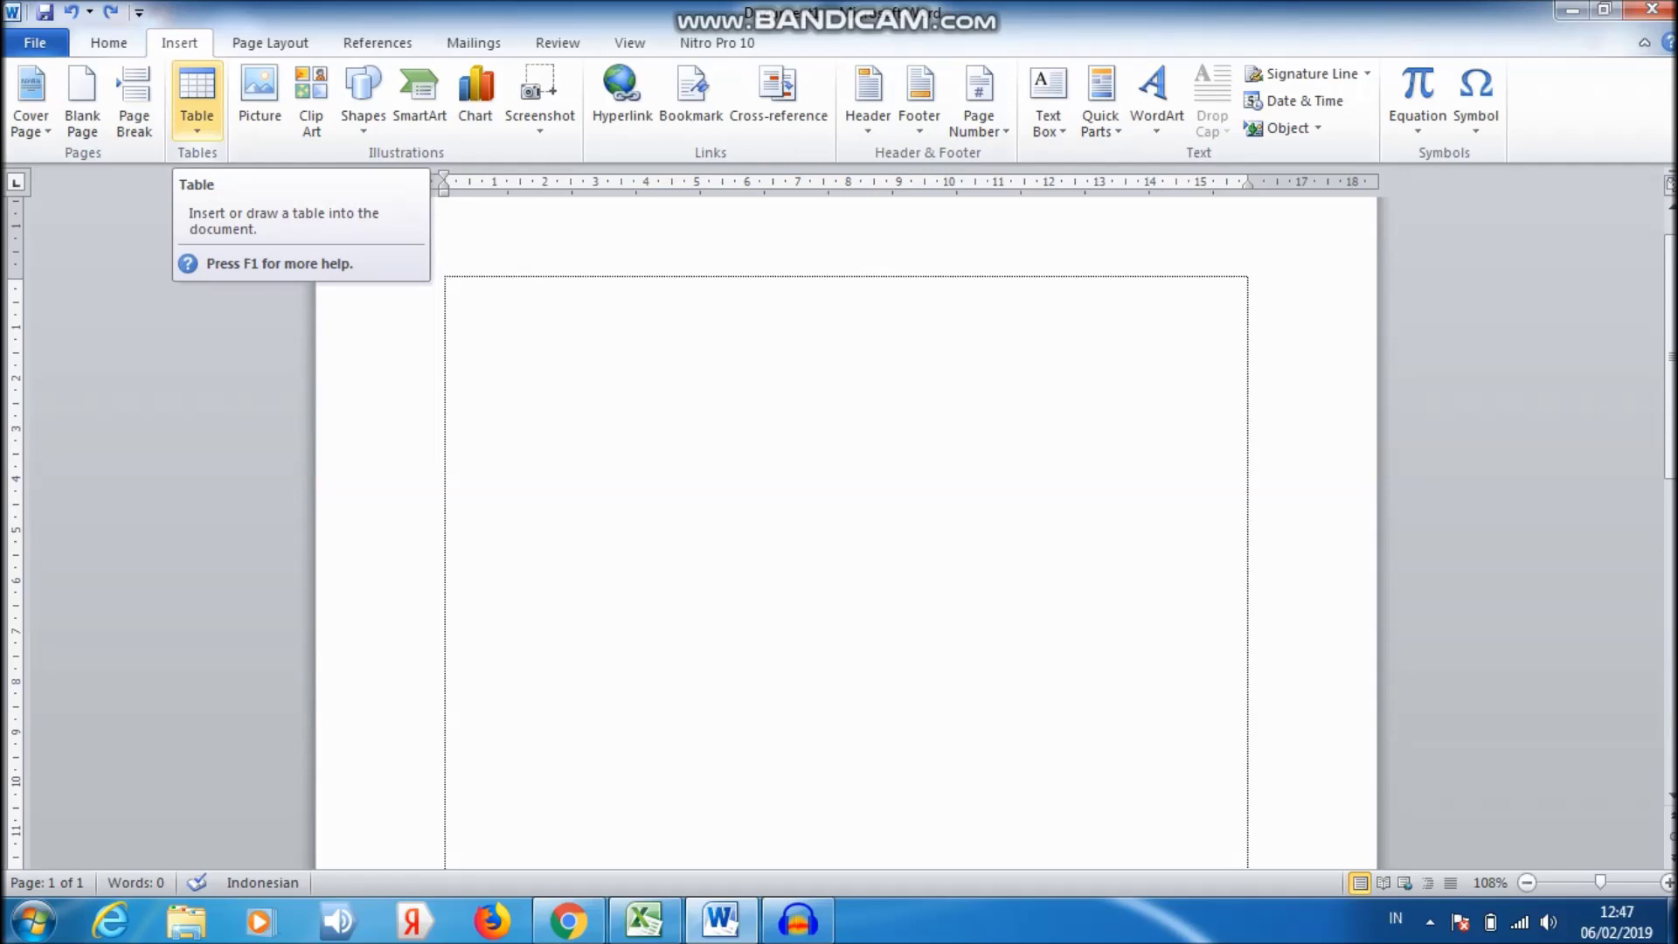
pyautogui.click(197, 105)
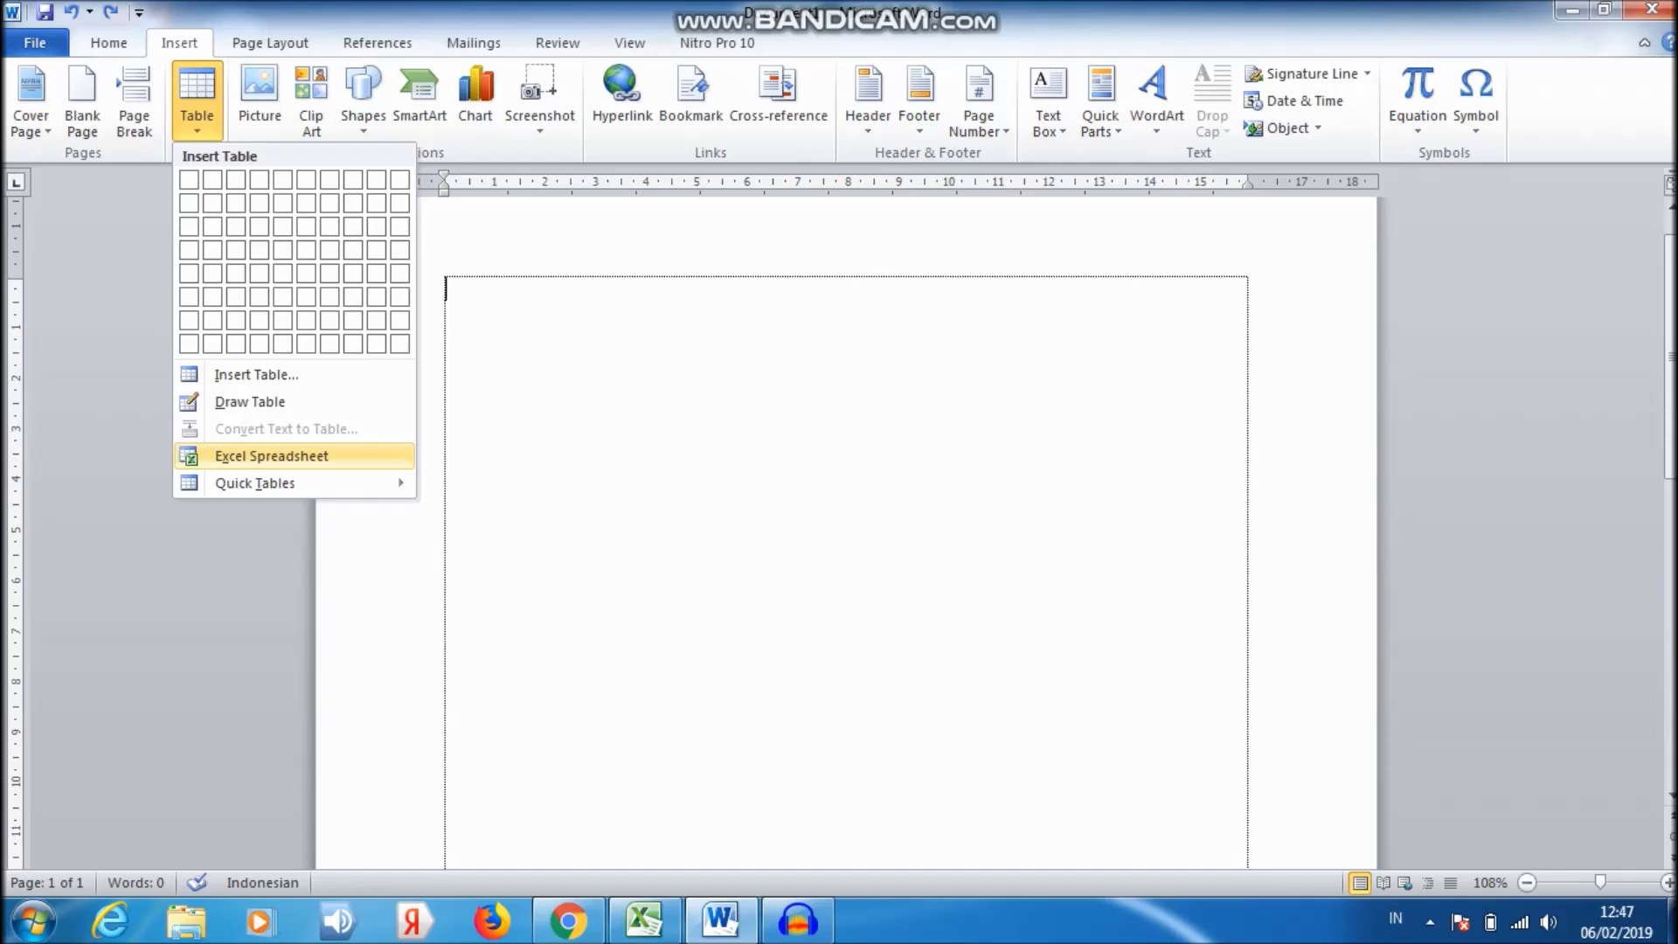
pyautogui.click(271, 455)
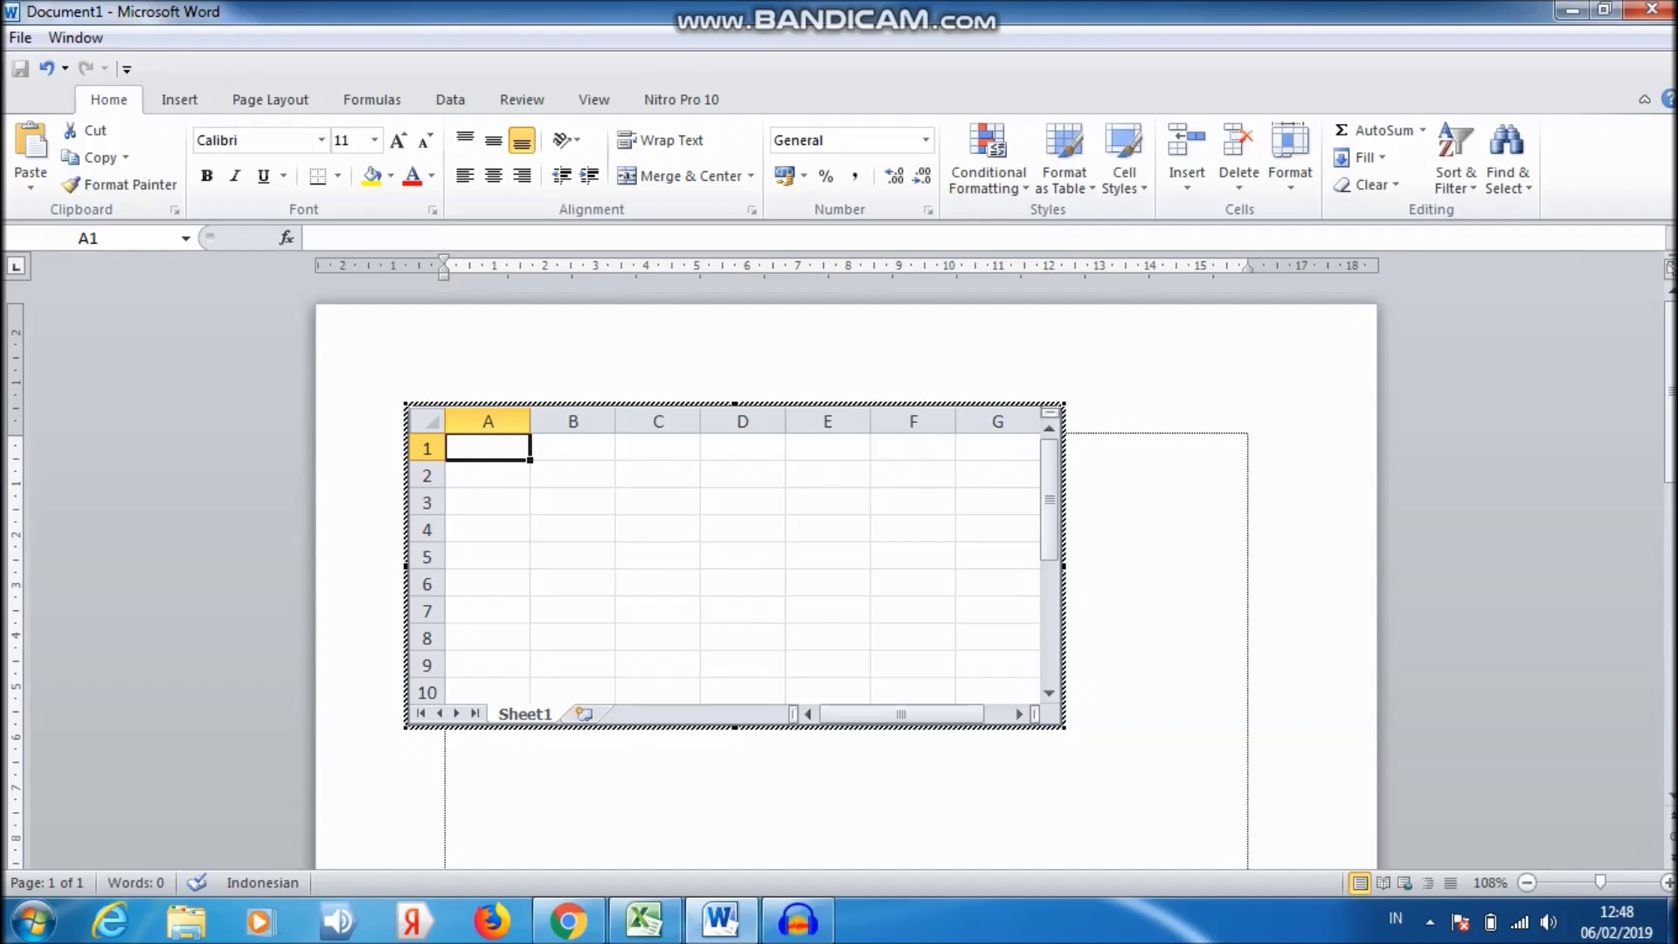
pyautogui.hotkey('ctrl', 'a')
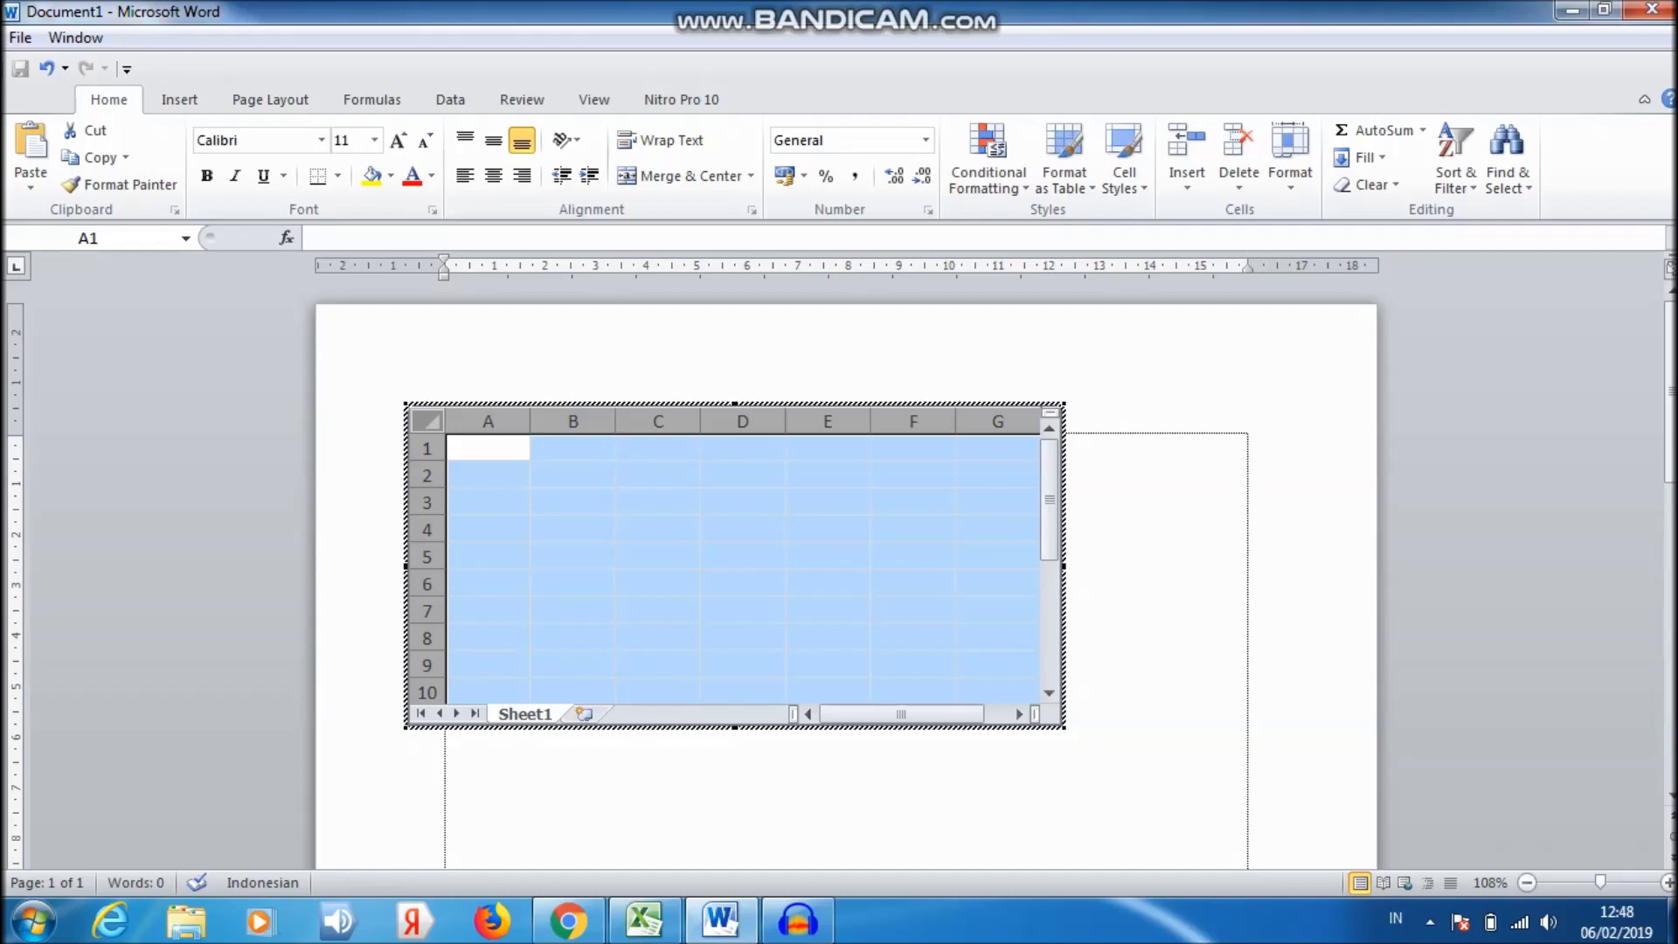
# Step: Paste the copied payroll table into the embedded Sheet1
pyautogui.rightClick(437, 424)
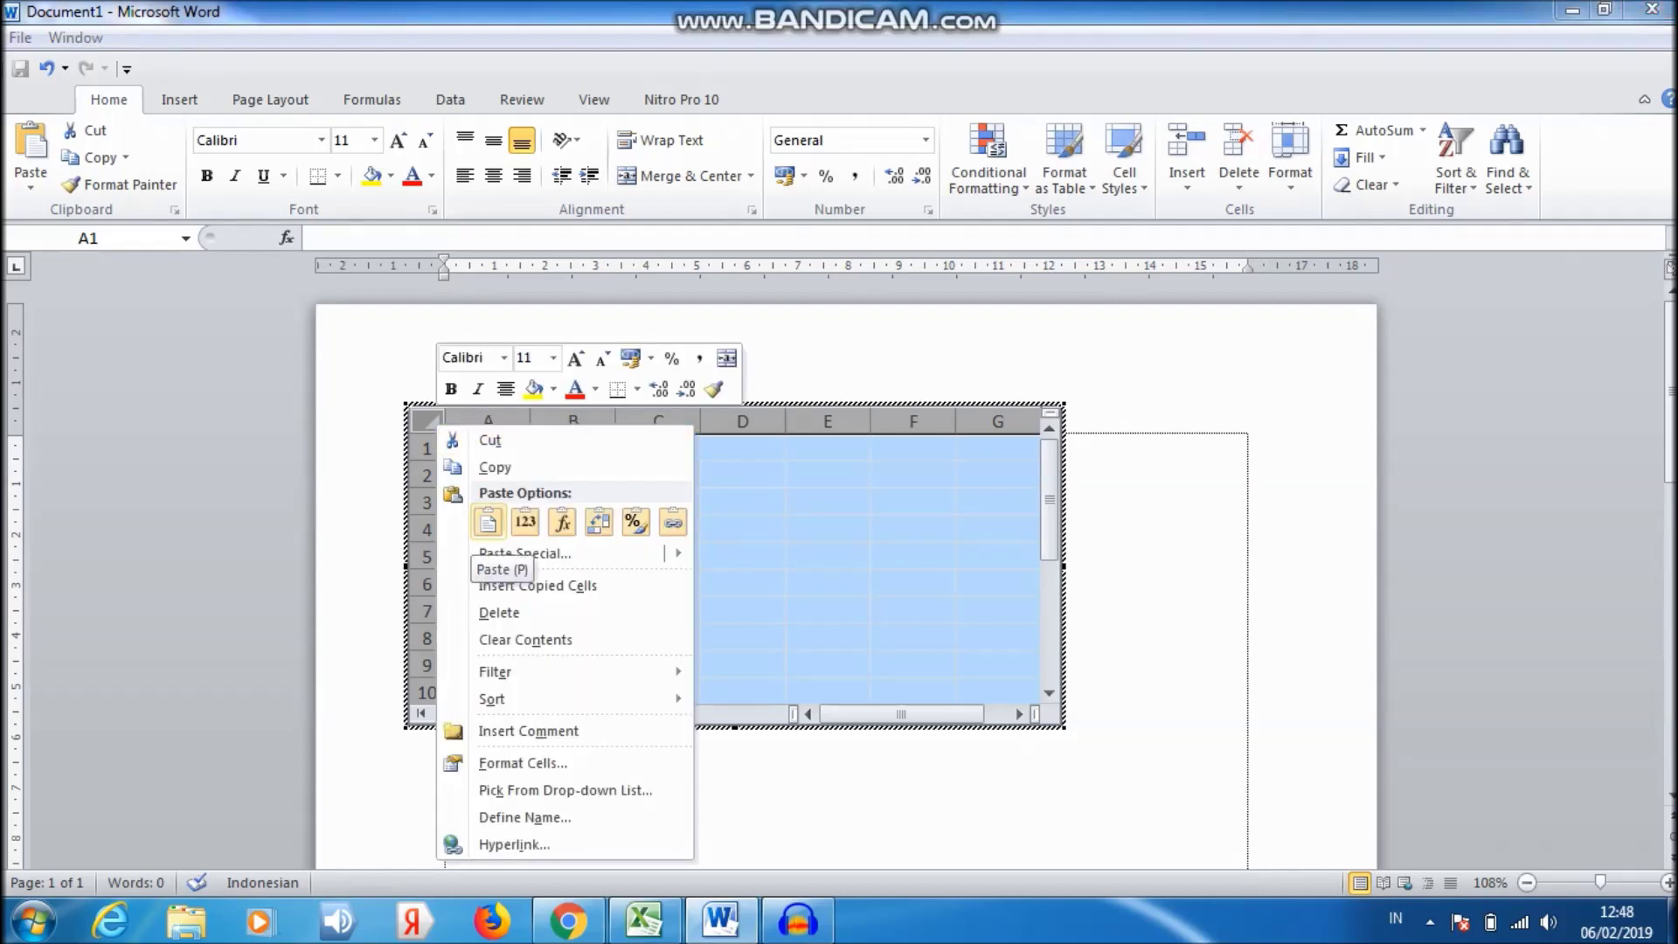
pyautogui.click(488, 522)
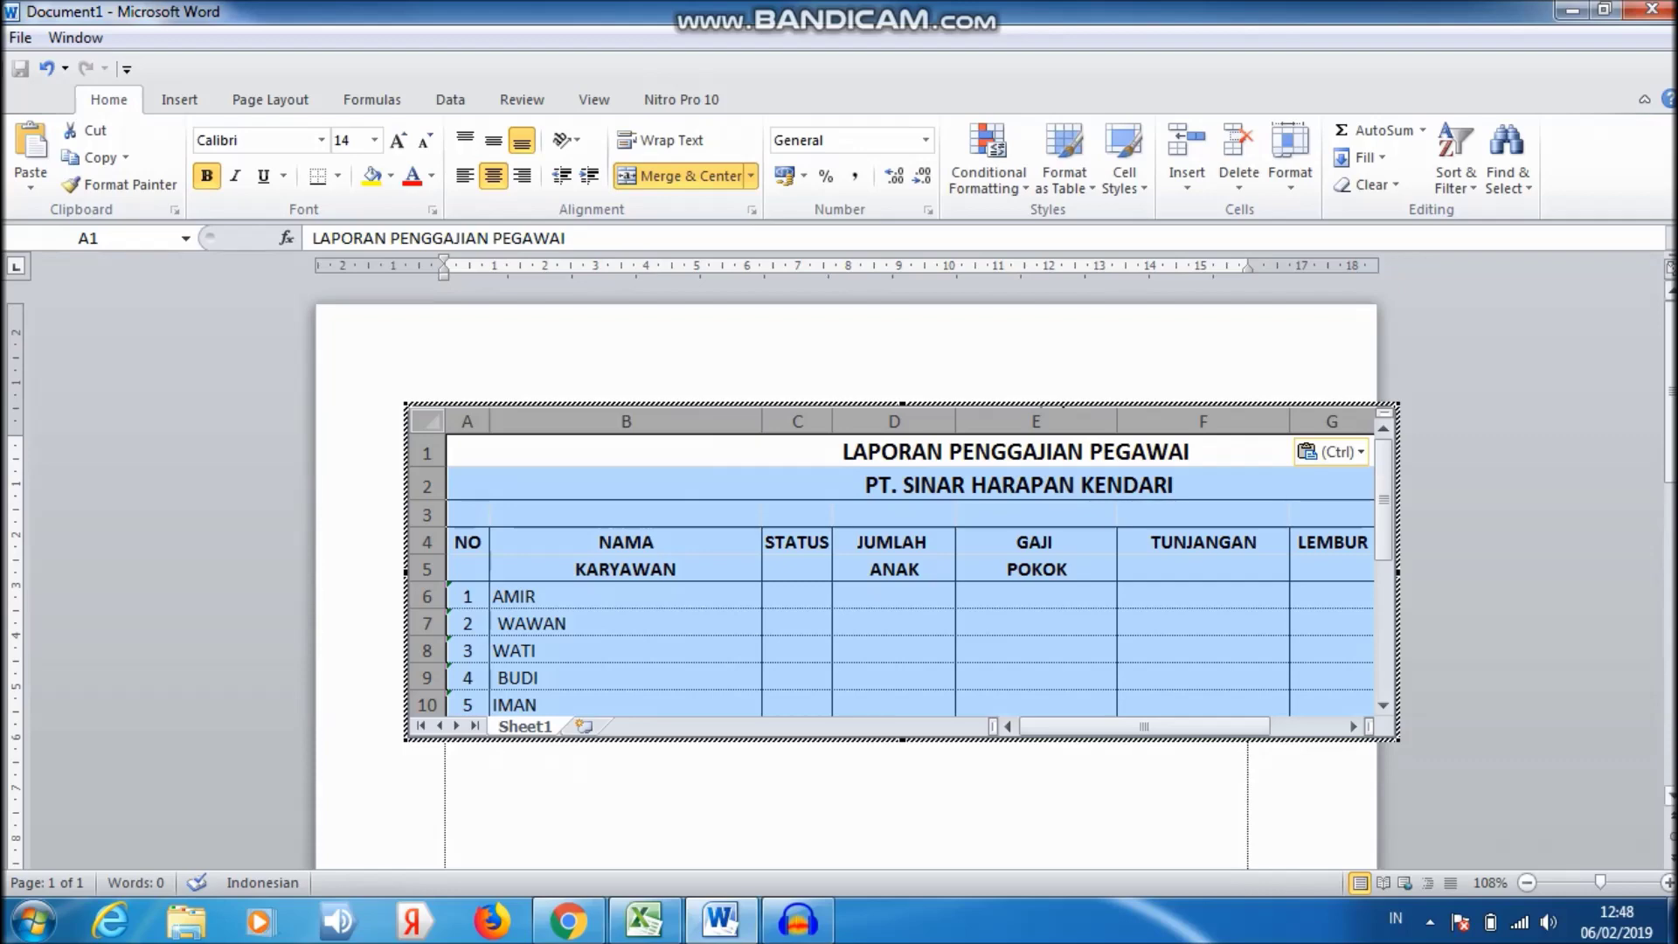
pyautogui.scroll(-1, 900, 542)
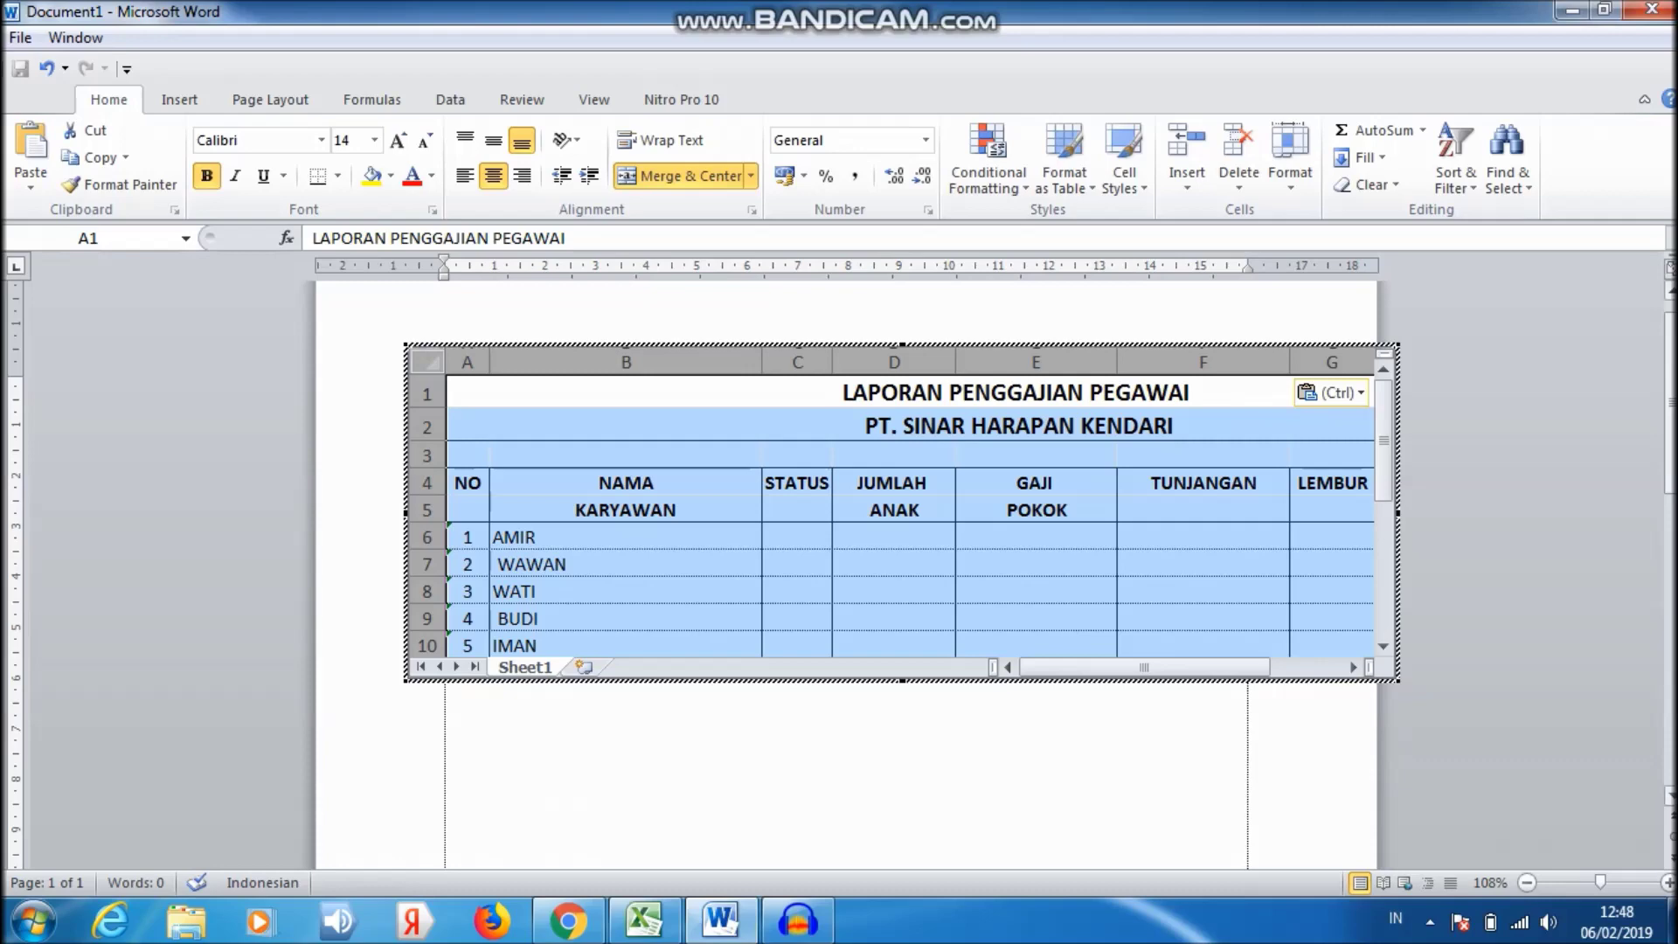
pyautogui.scroll(-2, 901, 507)
pyautogui.scroll(-1, 900, 438)
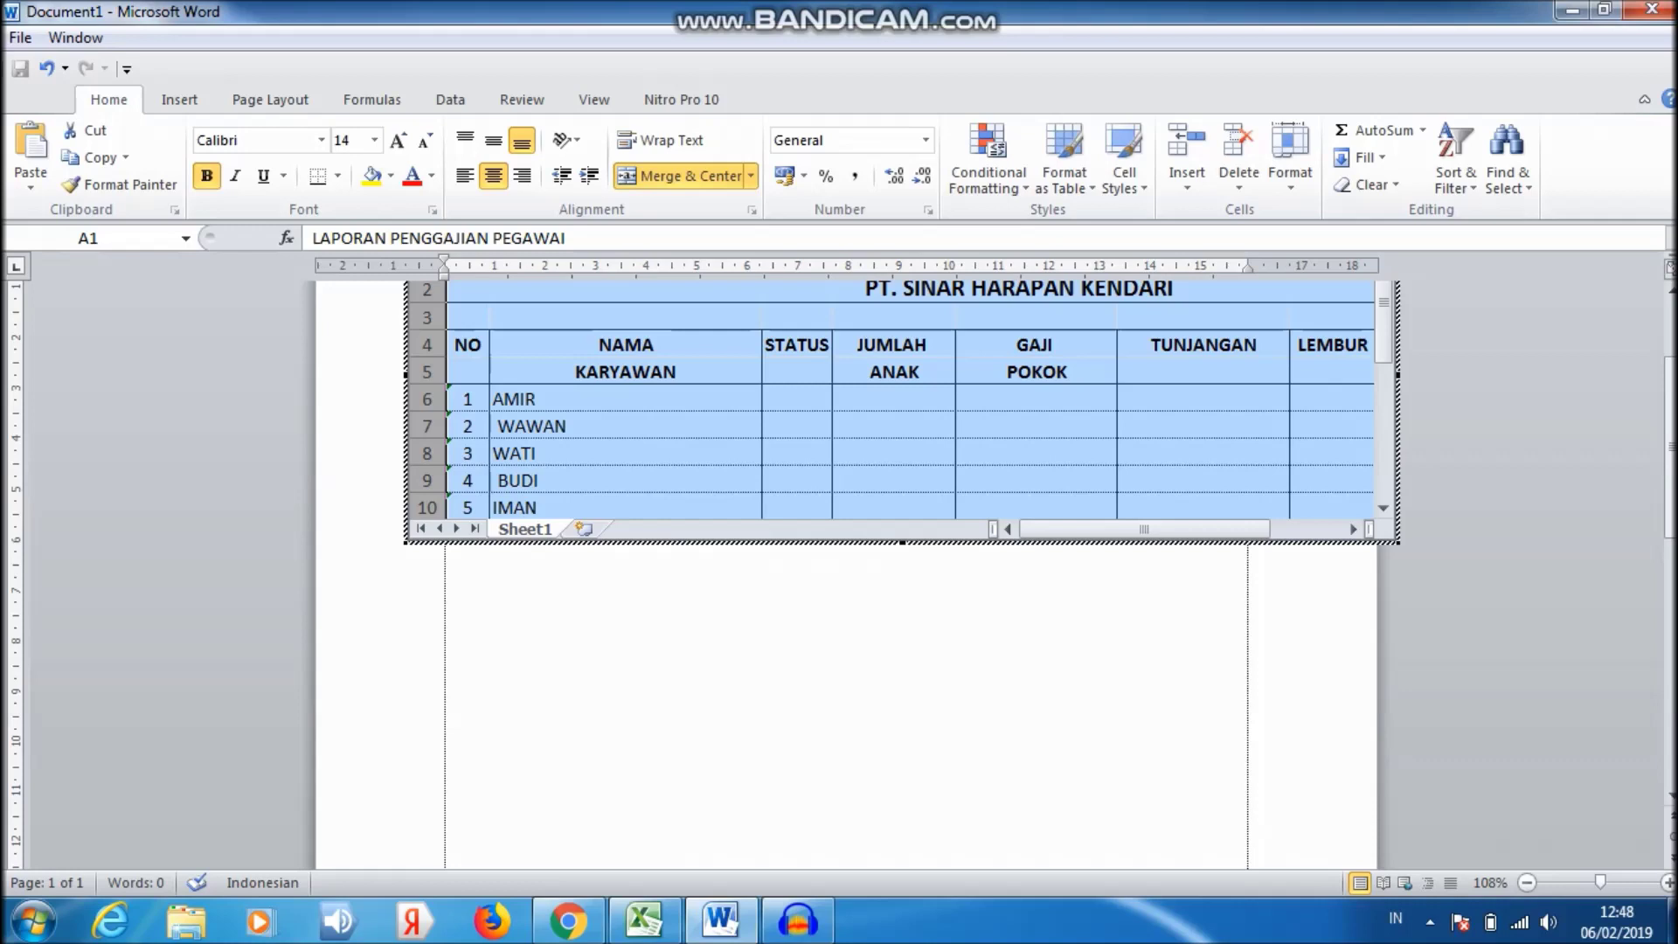
# Step: Enlarge the embedded object downward and rightward to show all rows and columns, then exit editing
pyautogui.moveTo(902, 542); pyautogui.dragTo(902, 866)
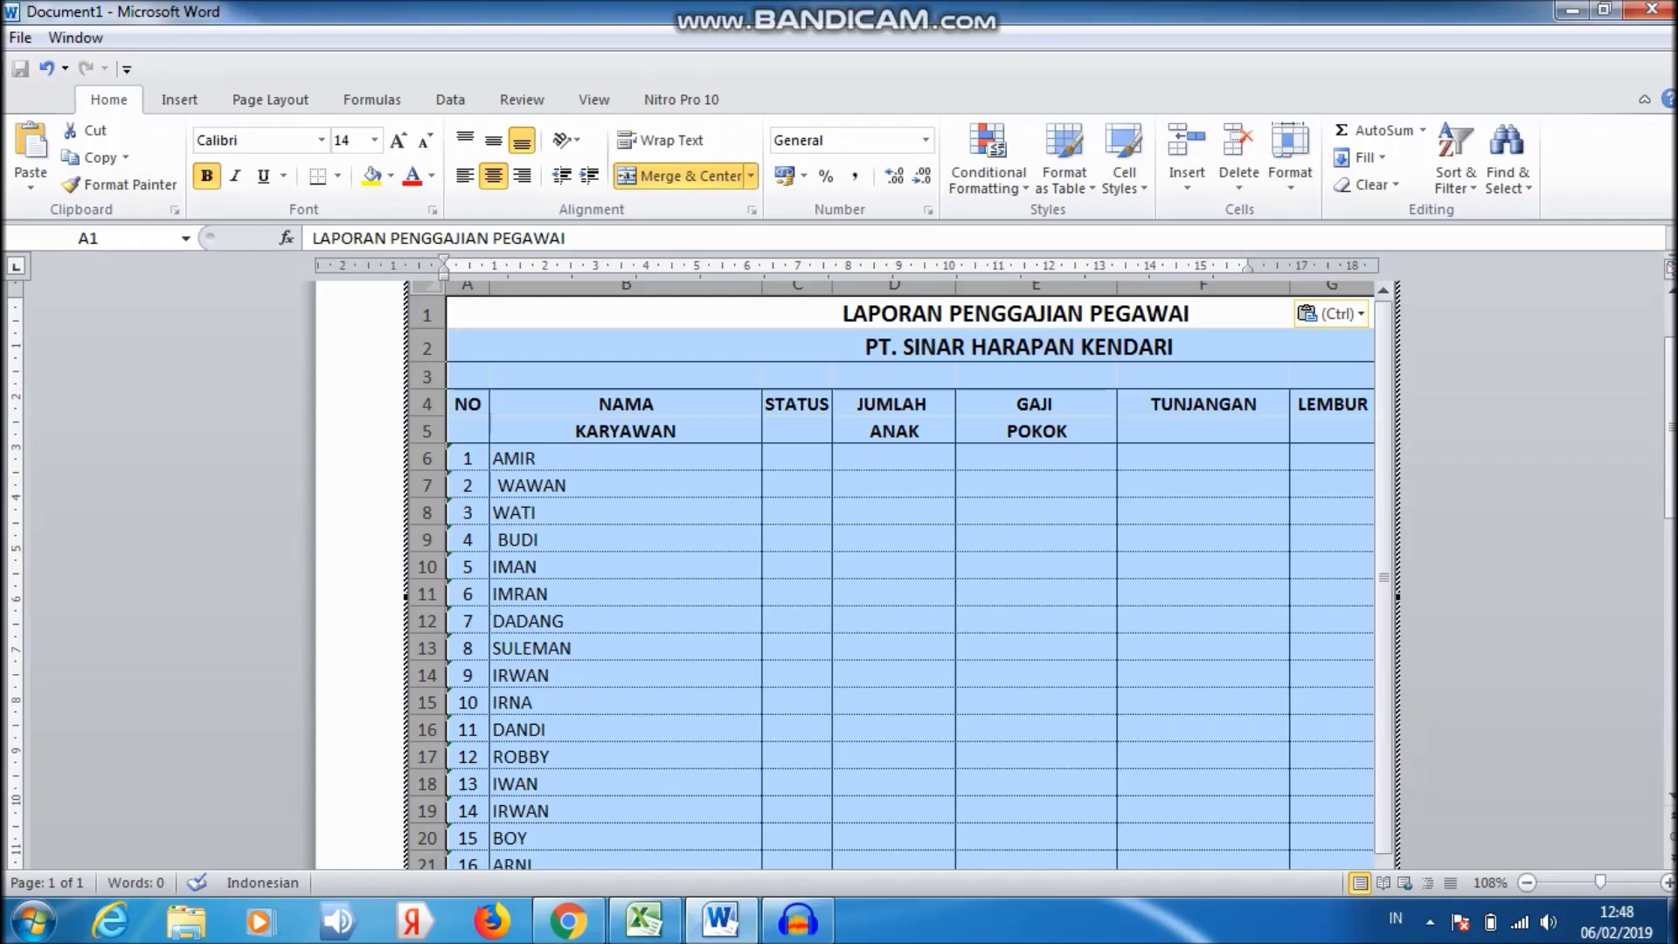
pyautogui.moveTo(1397, 597); pyautogui.dragTo(1617, 597)
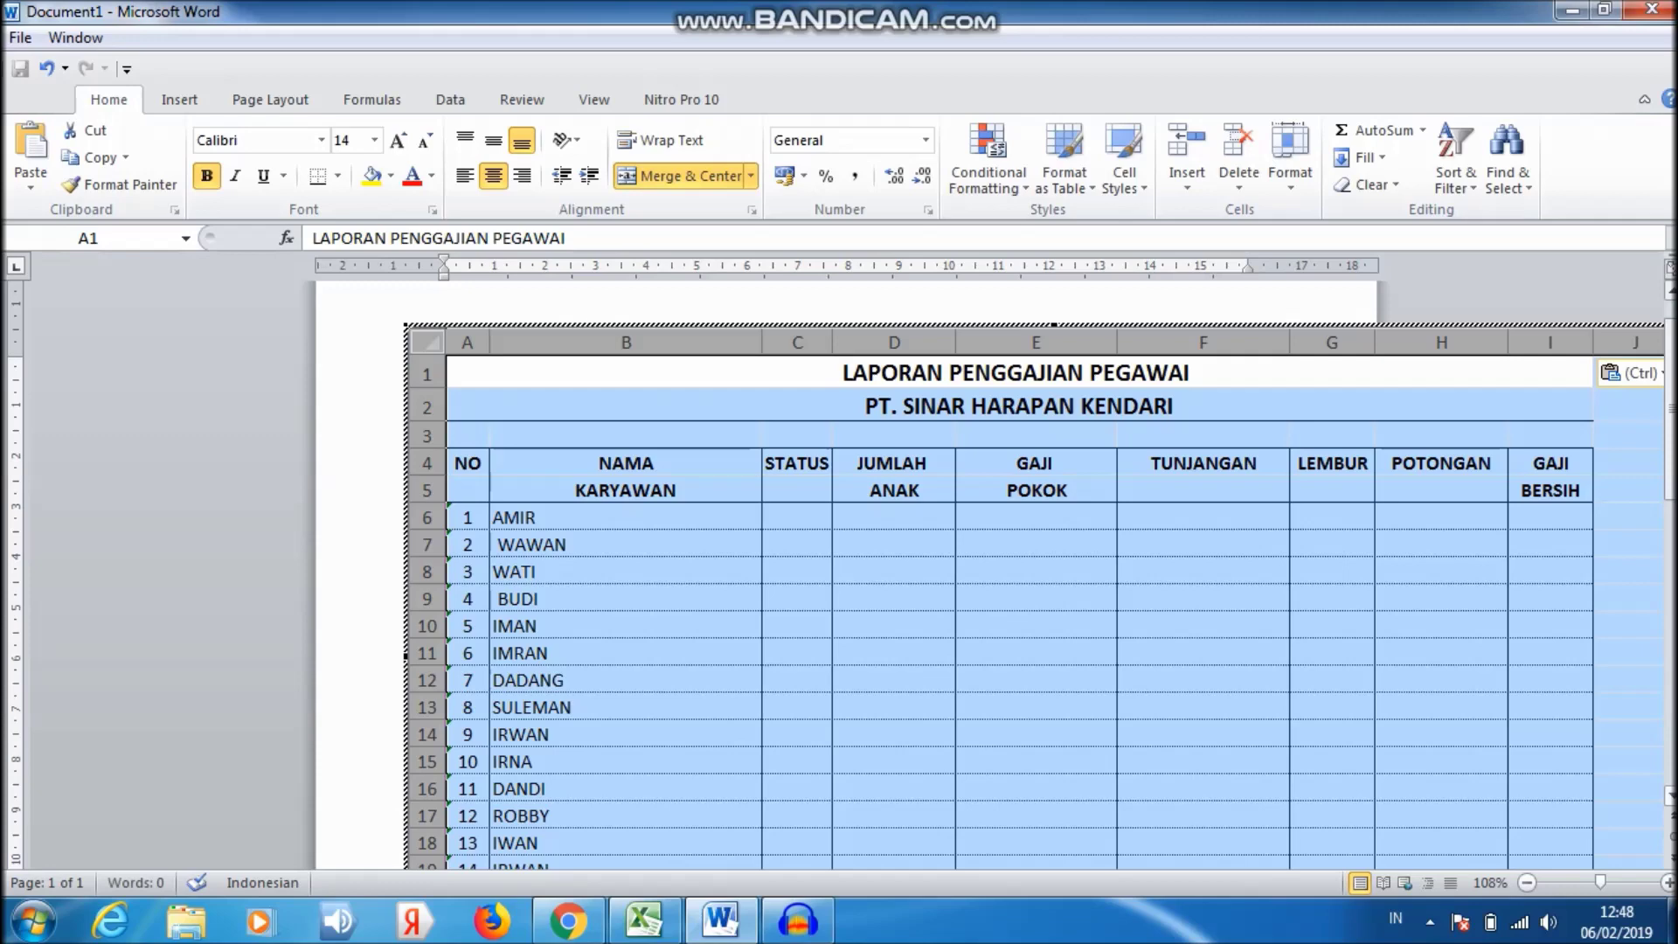
pyautogui.scroll(-3, 1039, 575)
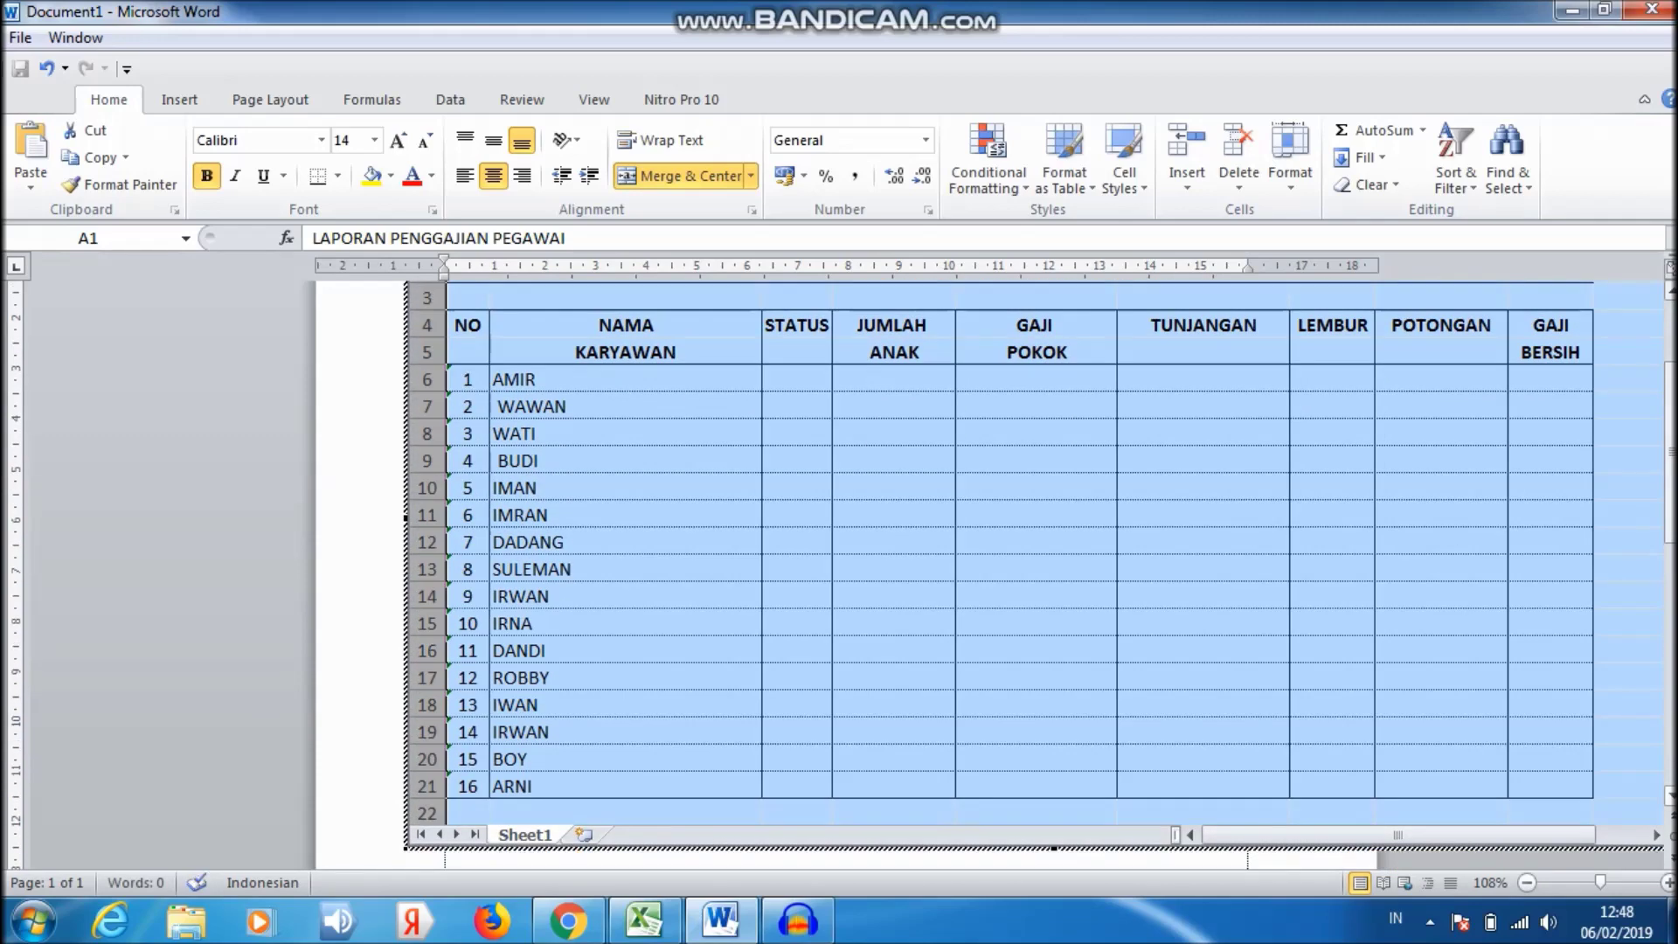
pyautogui.scroll(2, 1039, 575)
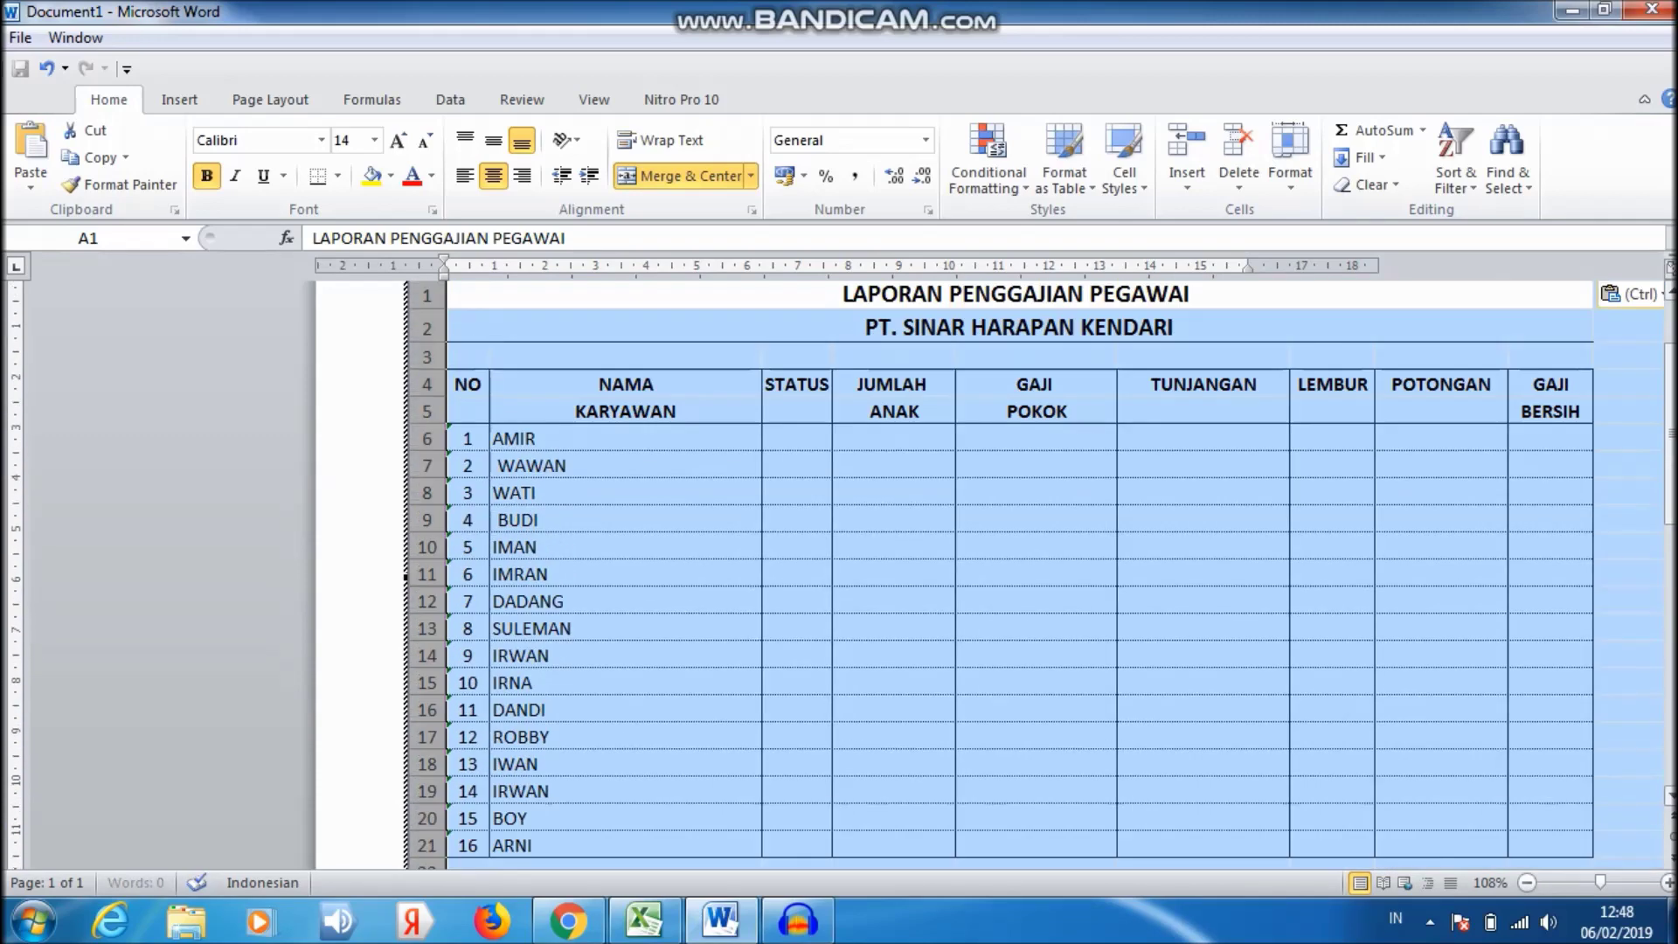
pyautogui.scroll(1, 1038, 575)
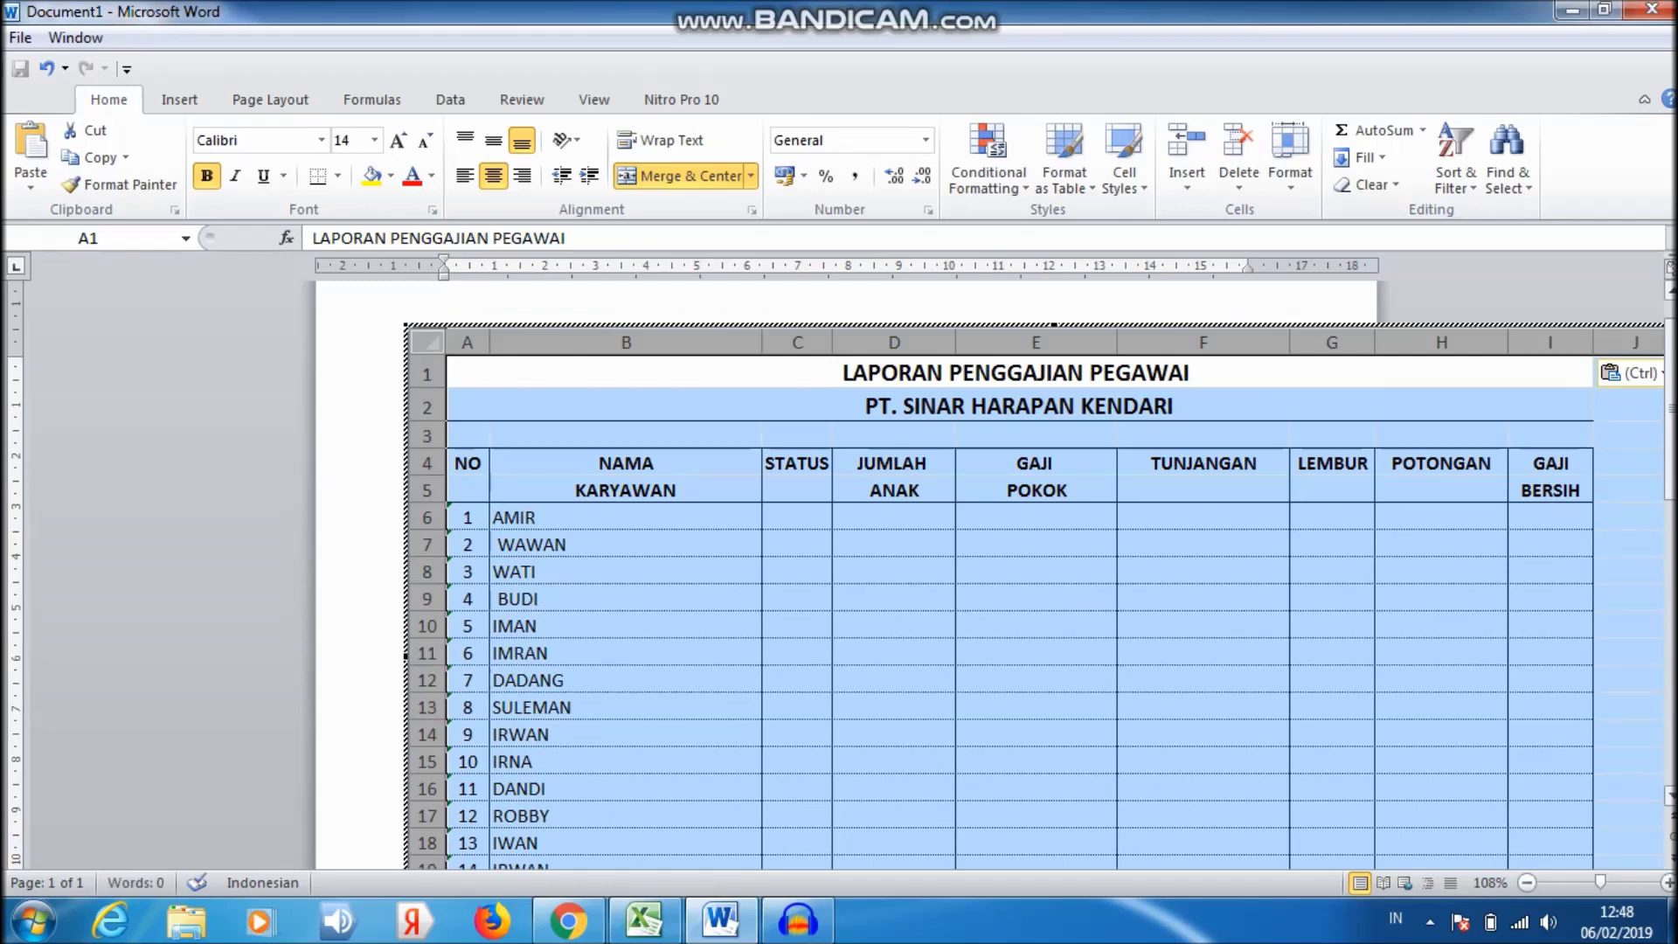
pyautogui.scroll(1, 1039, 575)
pyautogui.scroll(1, 1038, 576)
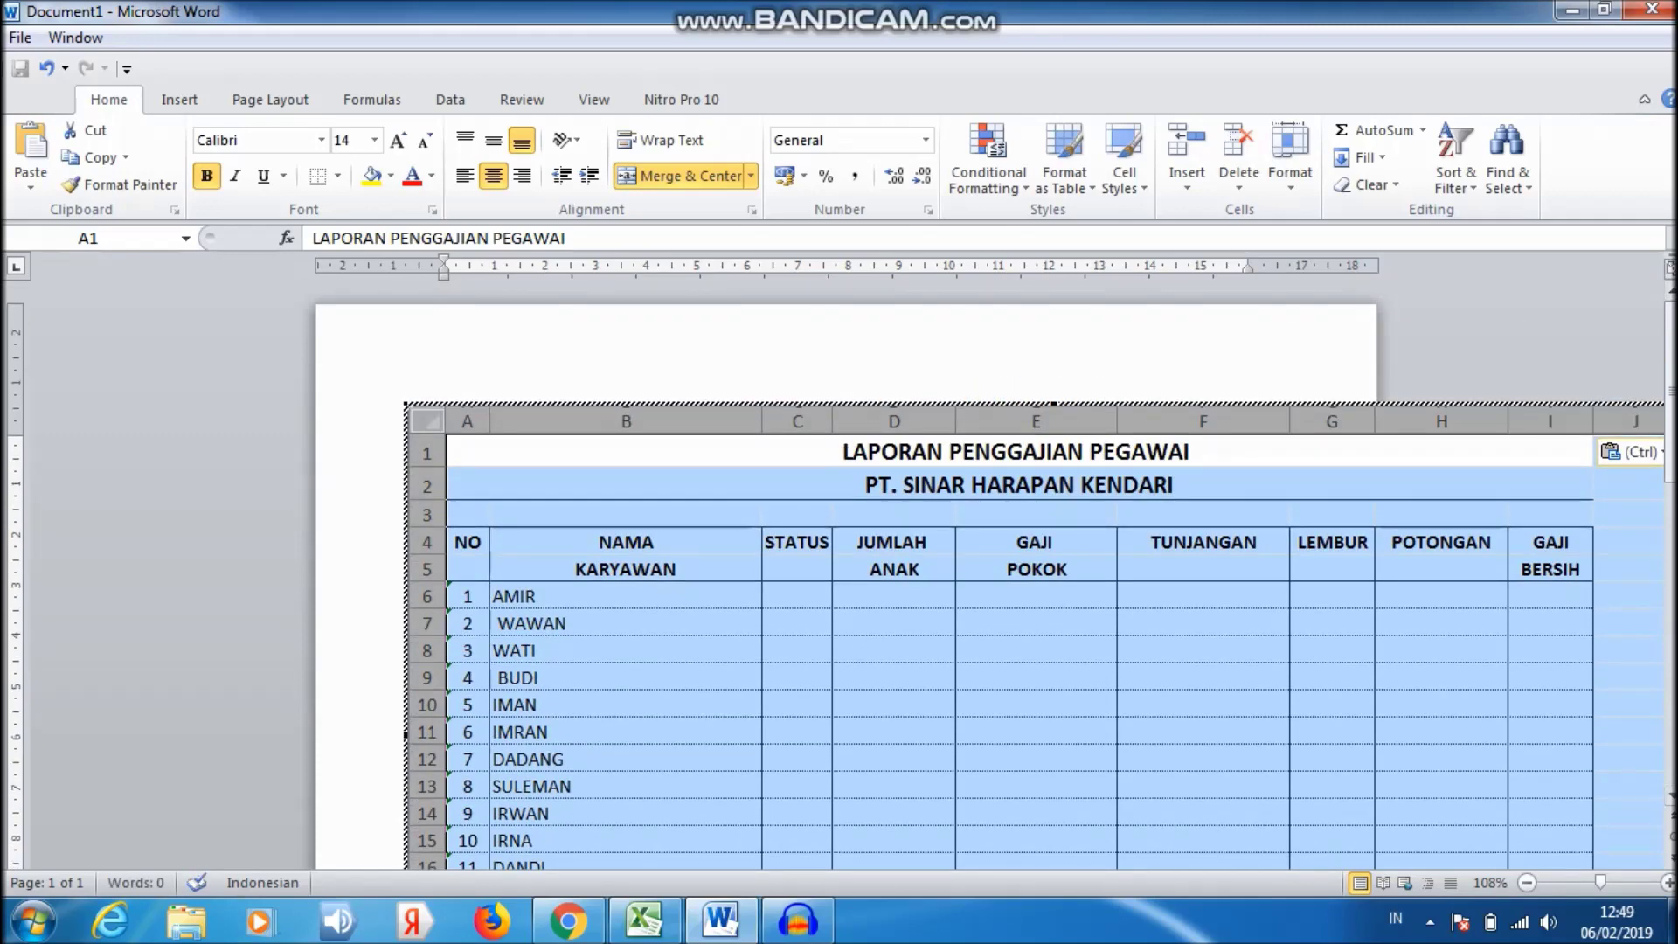
pyautogui.press('Escape')
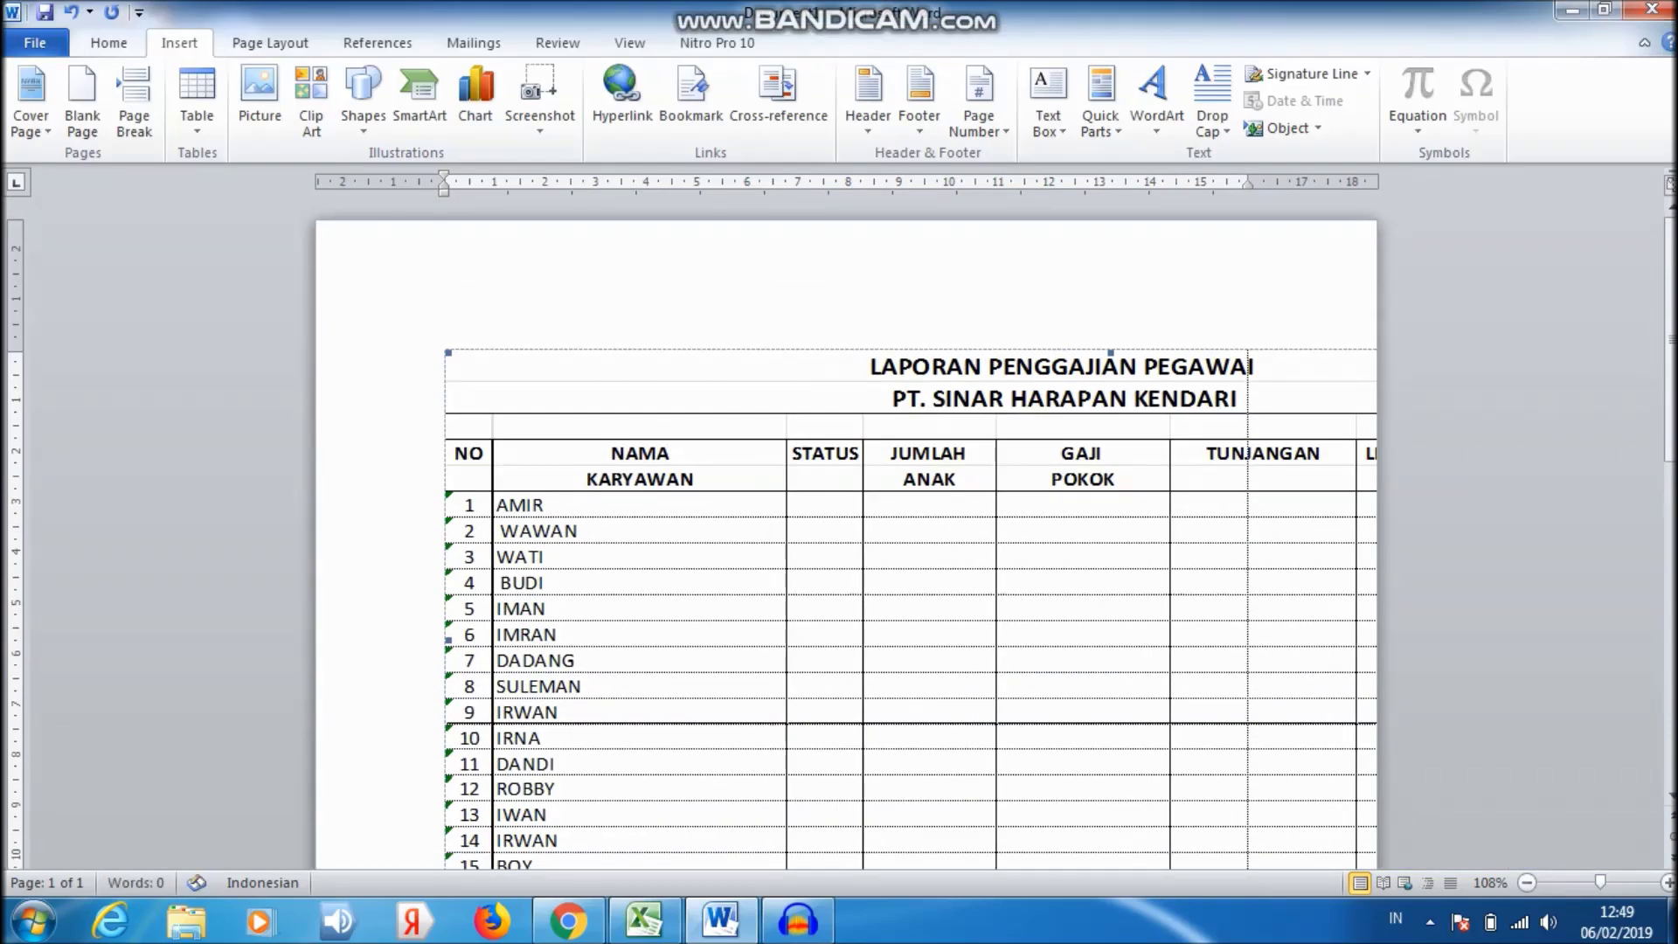
# Step: Deselect the embedded payroll object and open the File tab's information view
pyautogui.scroll(-3, 910, 568)
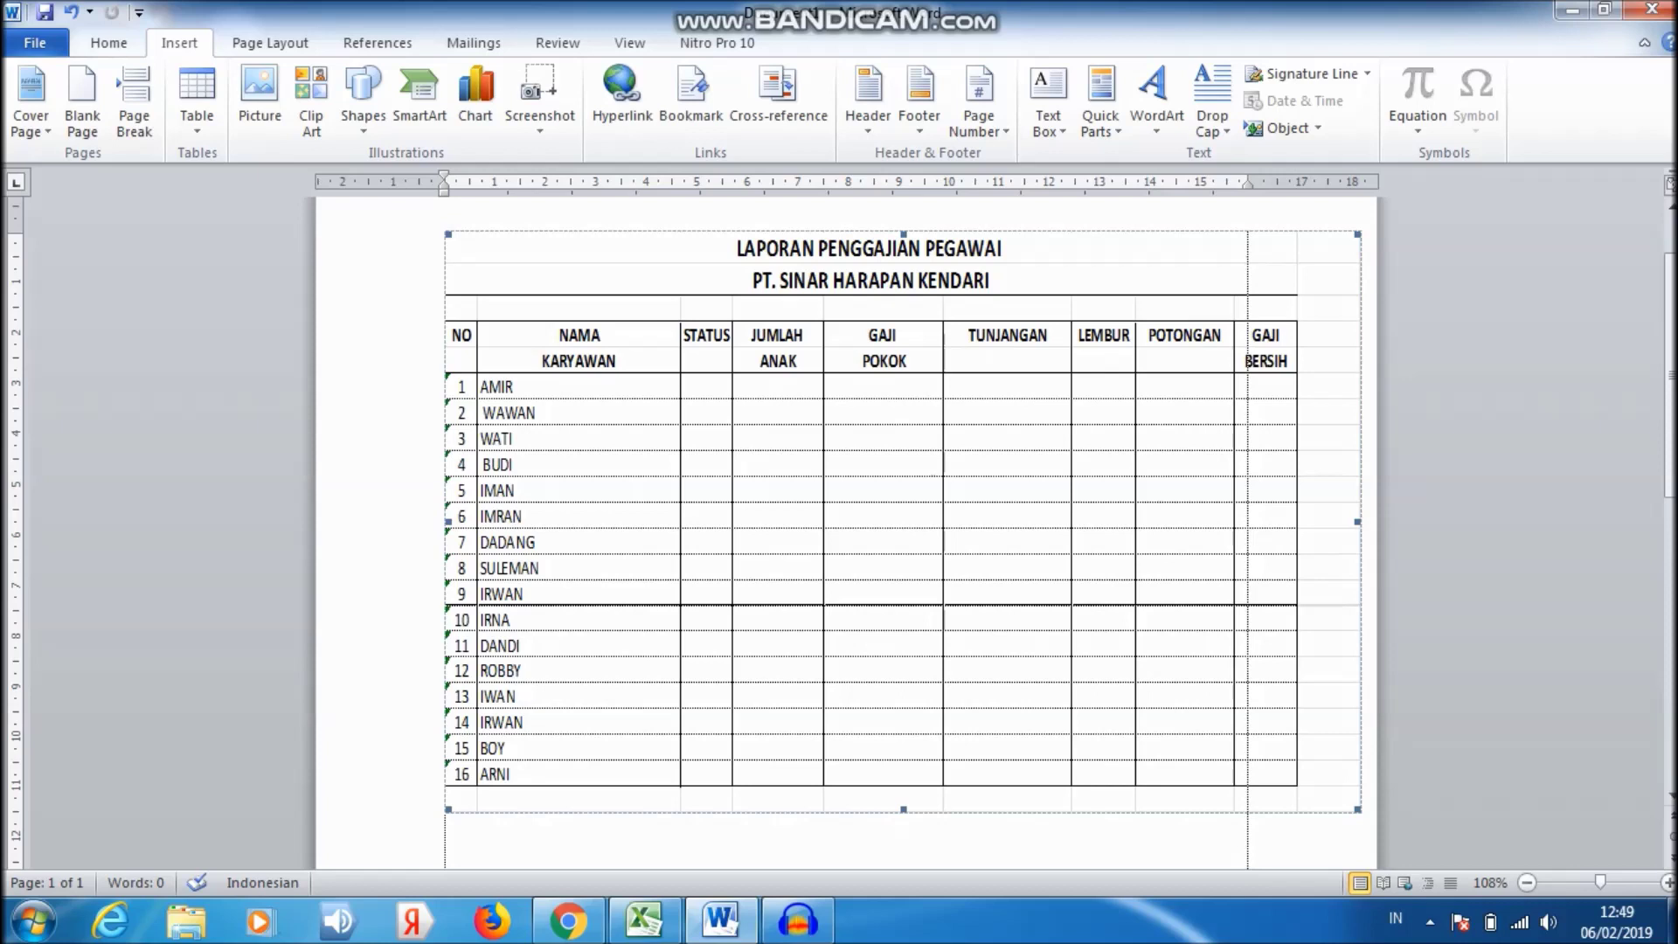
pyautogui.press('Right')
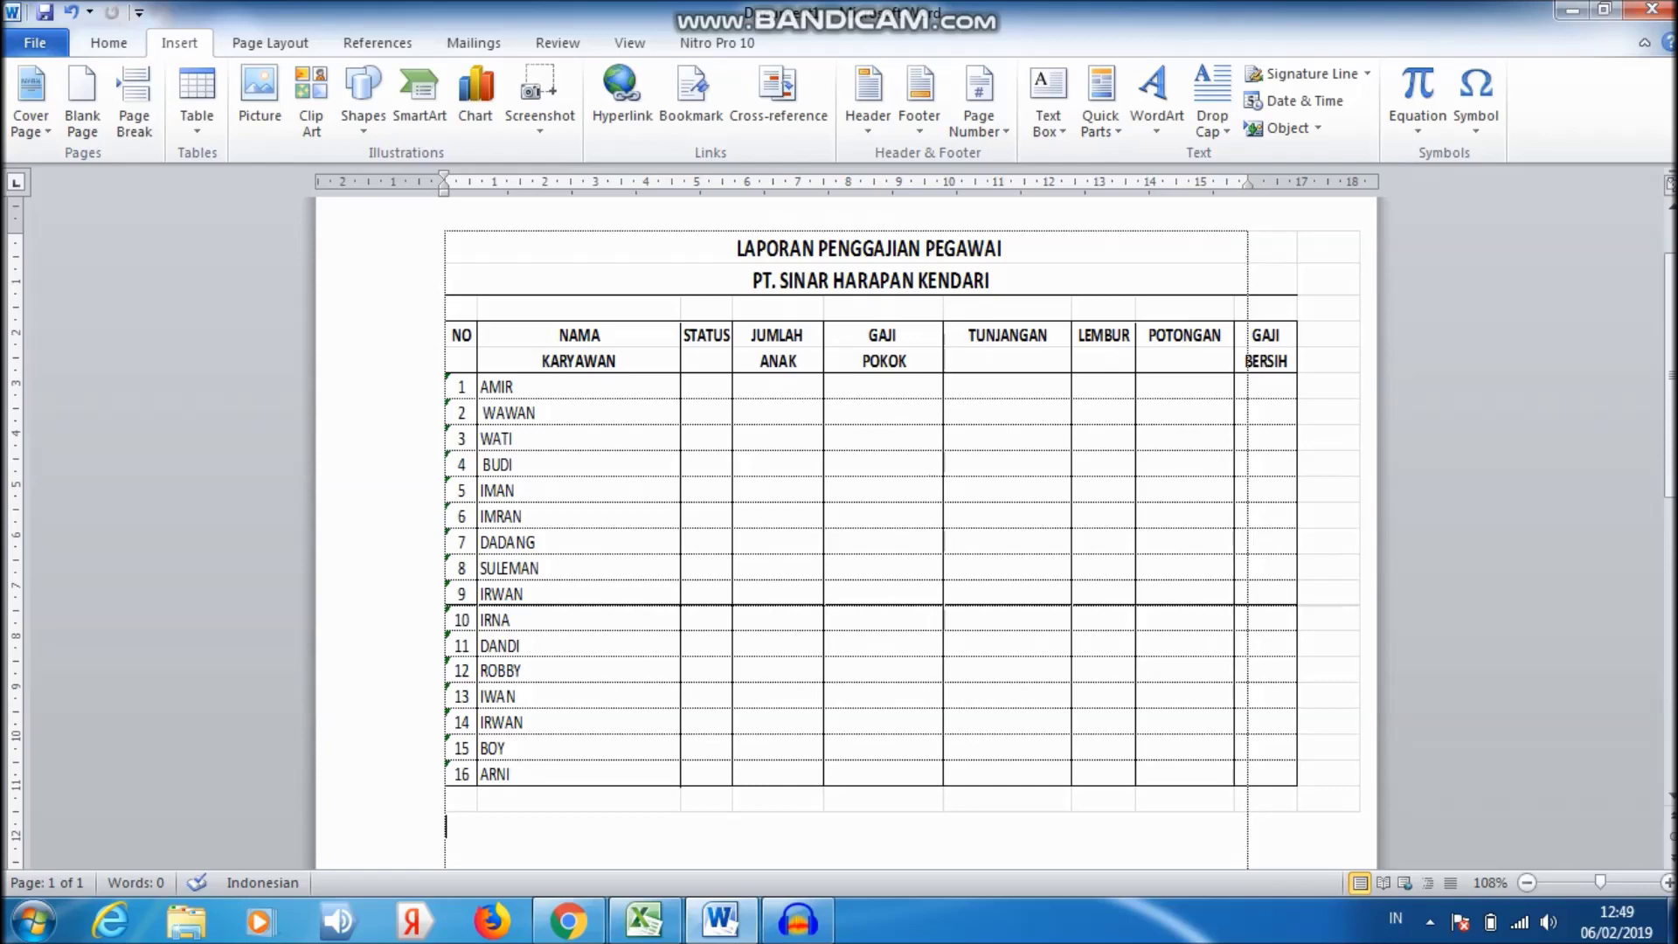
pyautogui.hotkey('alt', 'f')
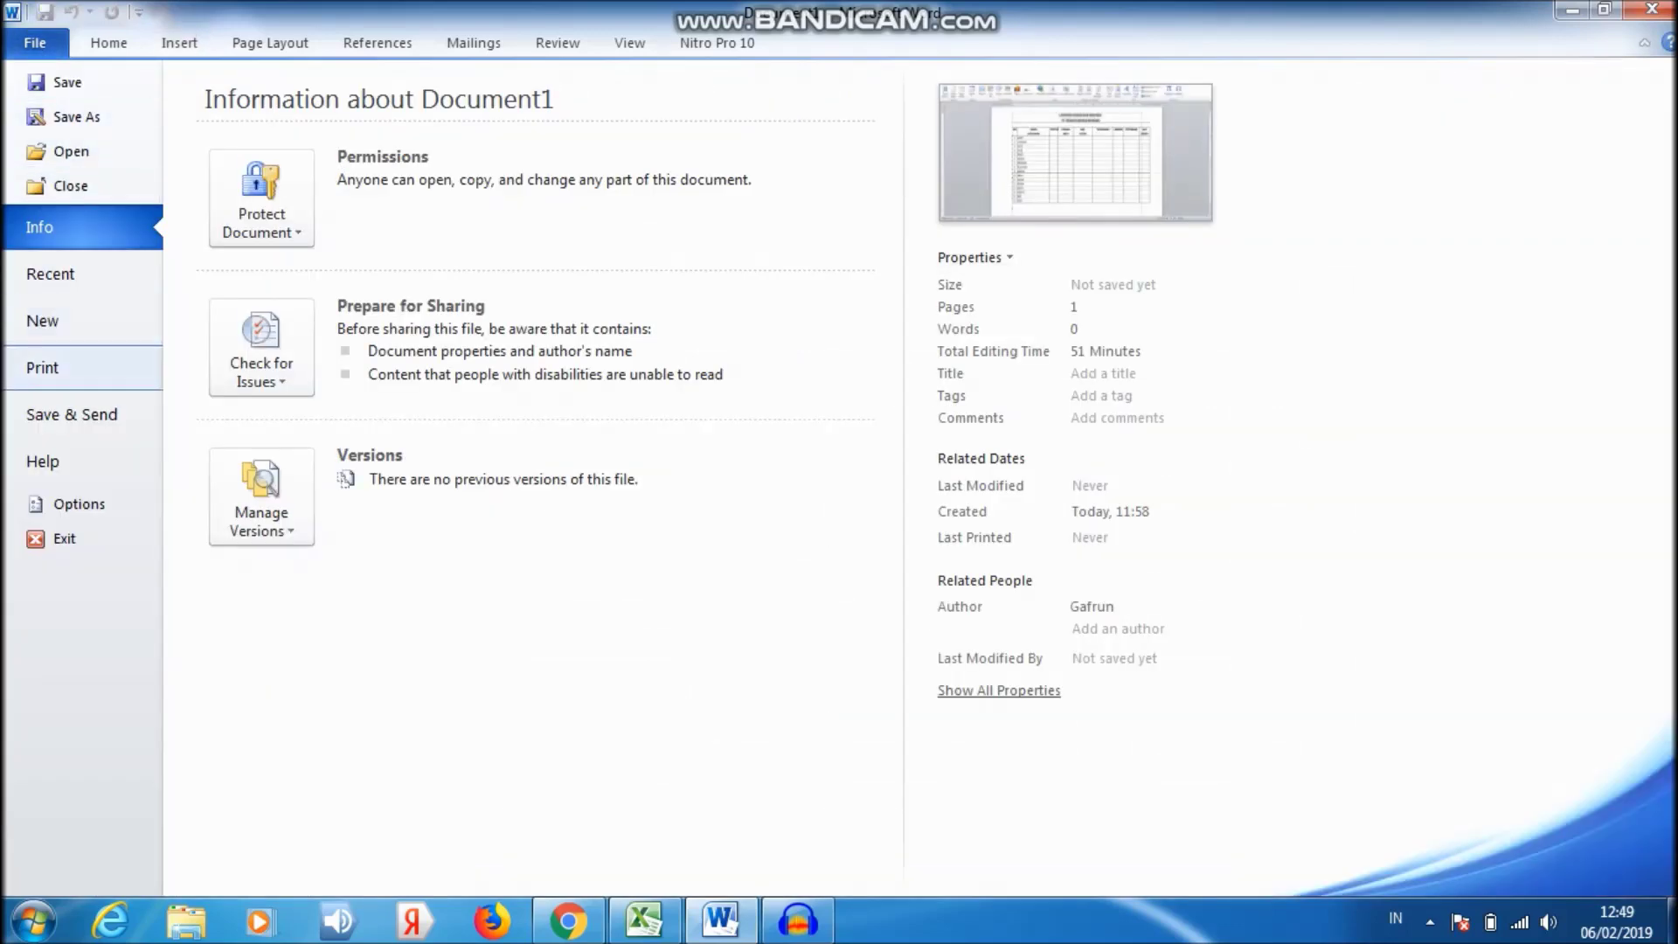
# Step: Zoom into the print preview to check the payroll table fits, then return to the document
pyautogui.click(42, 367)
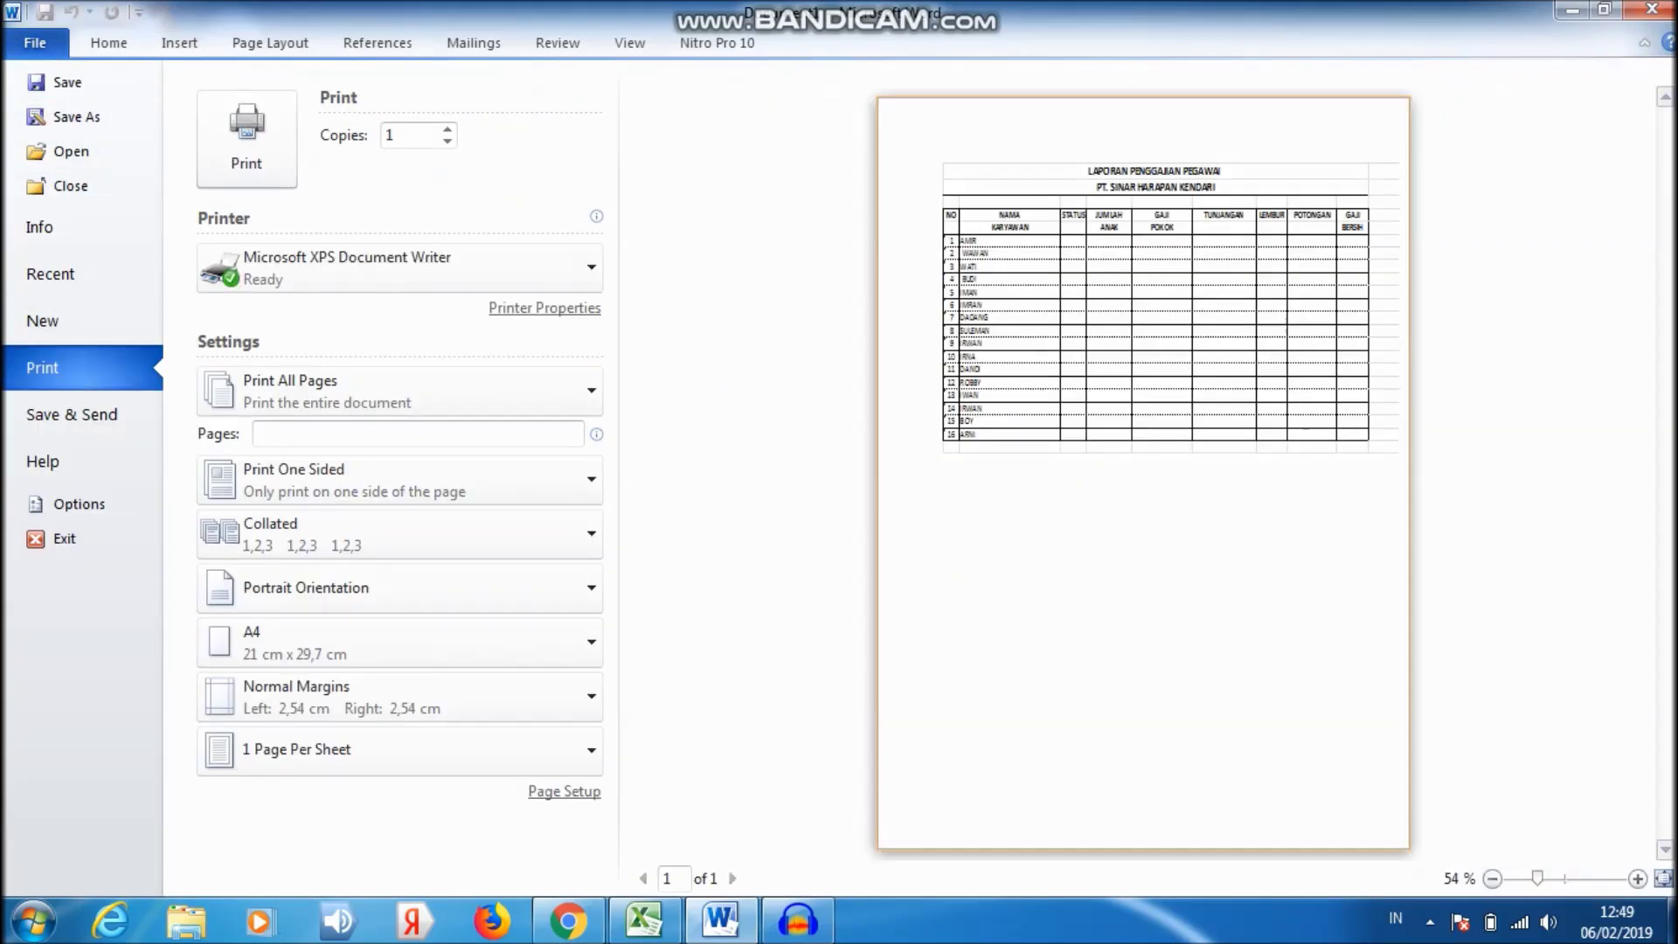
pyautogui.click(1145, 306)
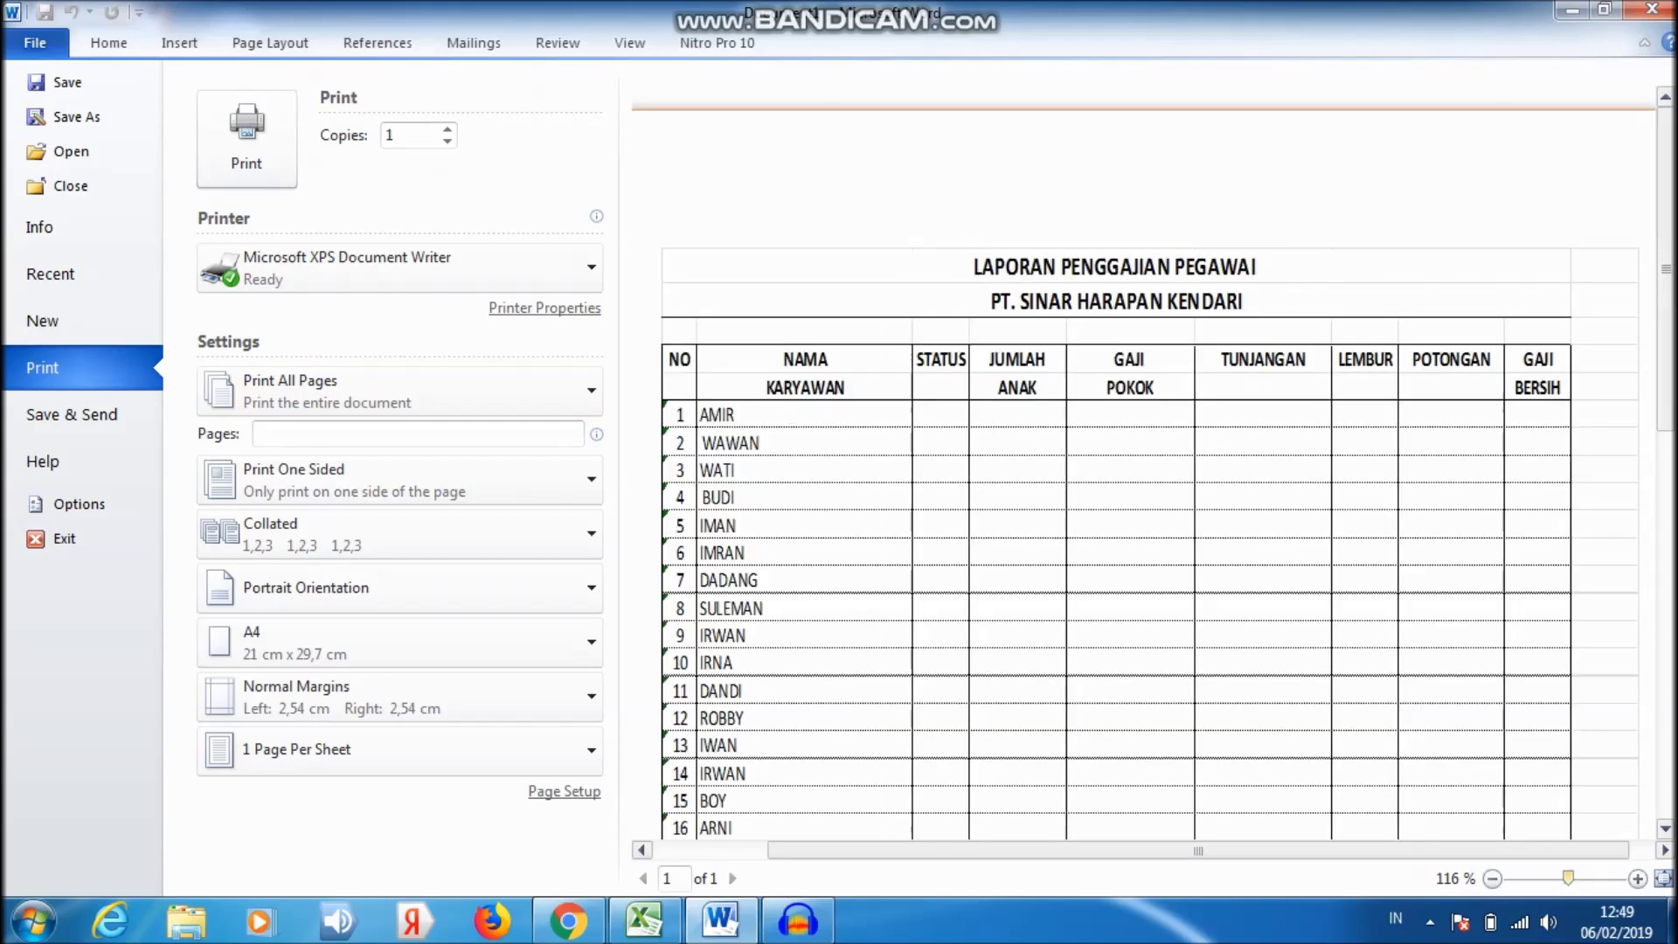
pyautogui.scroll(-1, 1145, 472)
pyautogui.scroll(-1, 1145, 472)
pyautogui.scroll(-1, 1145, 473)
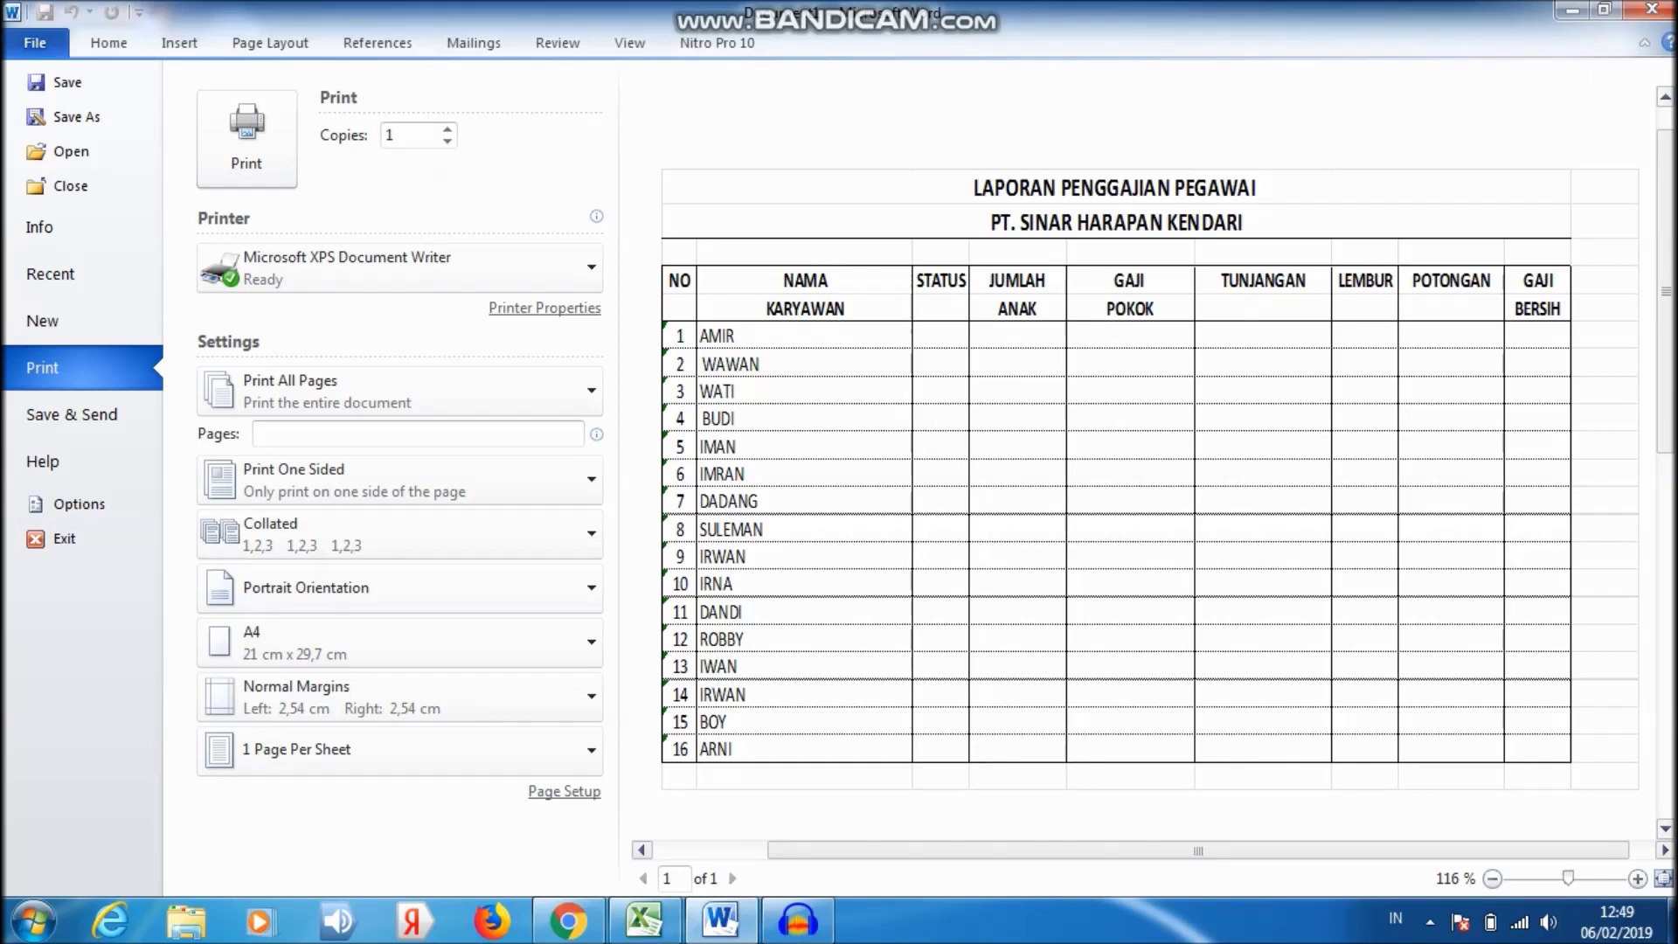
pyautogui.click(630, 42)
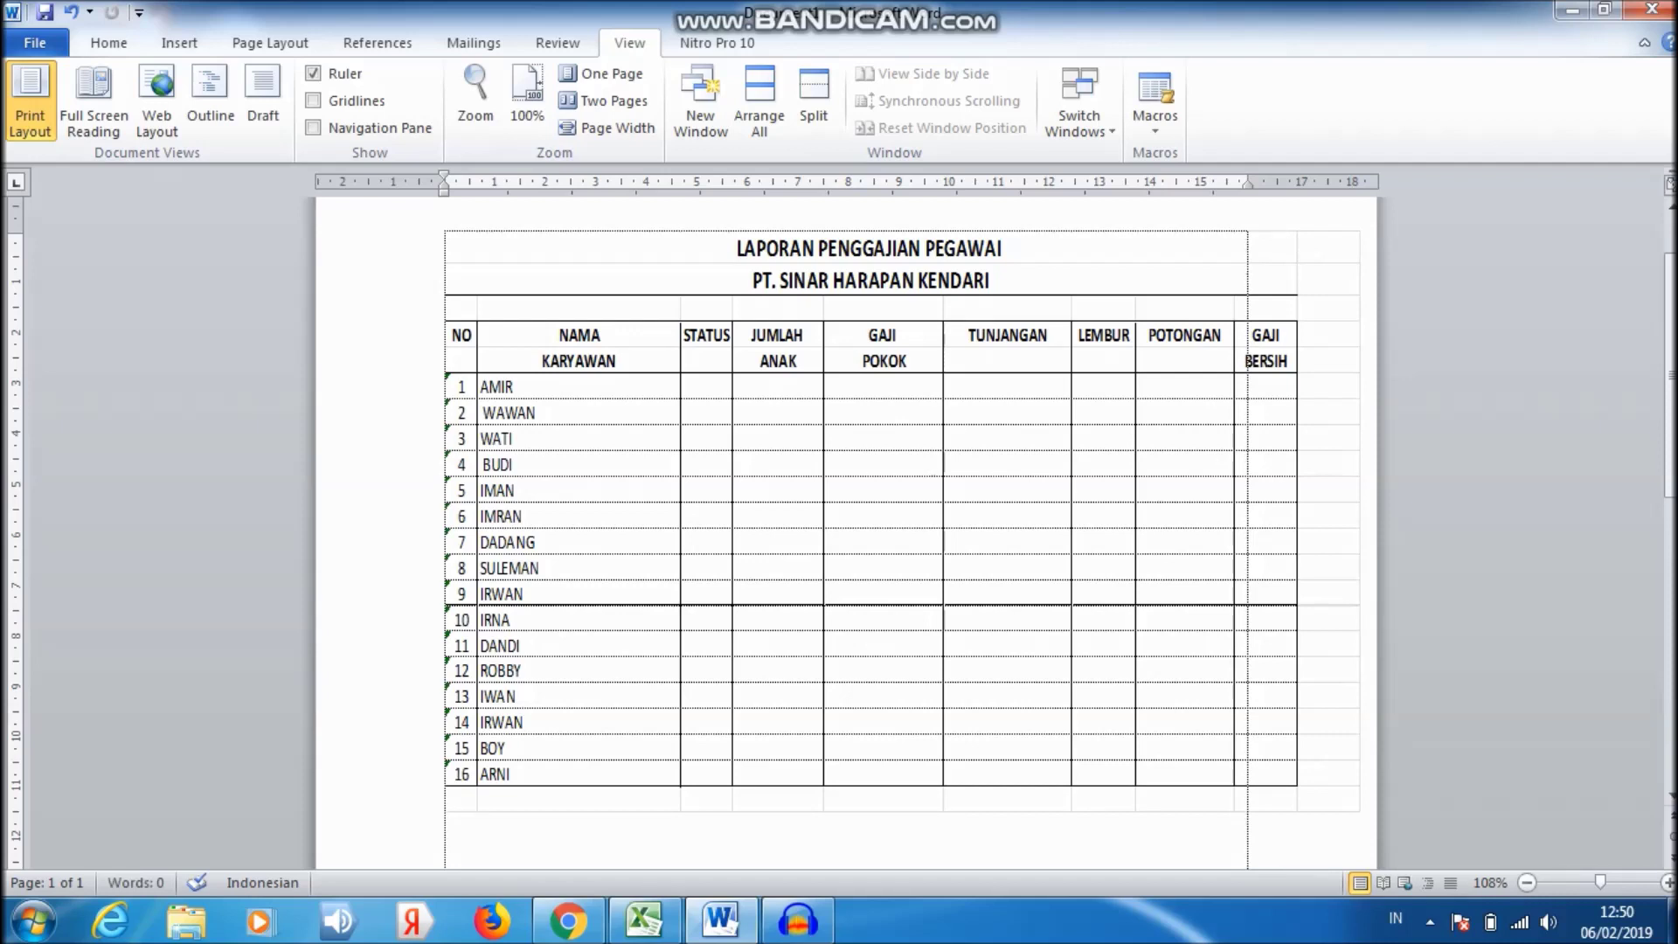
pyautogui.click(903, 522)
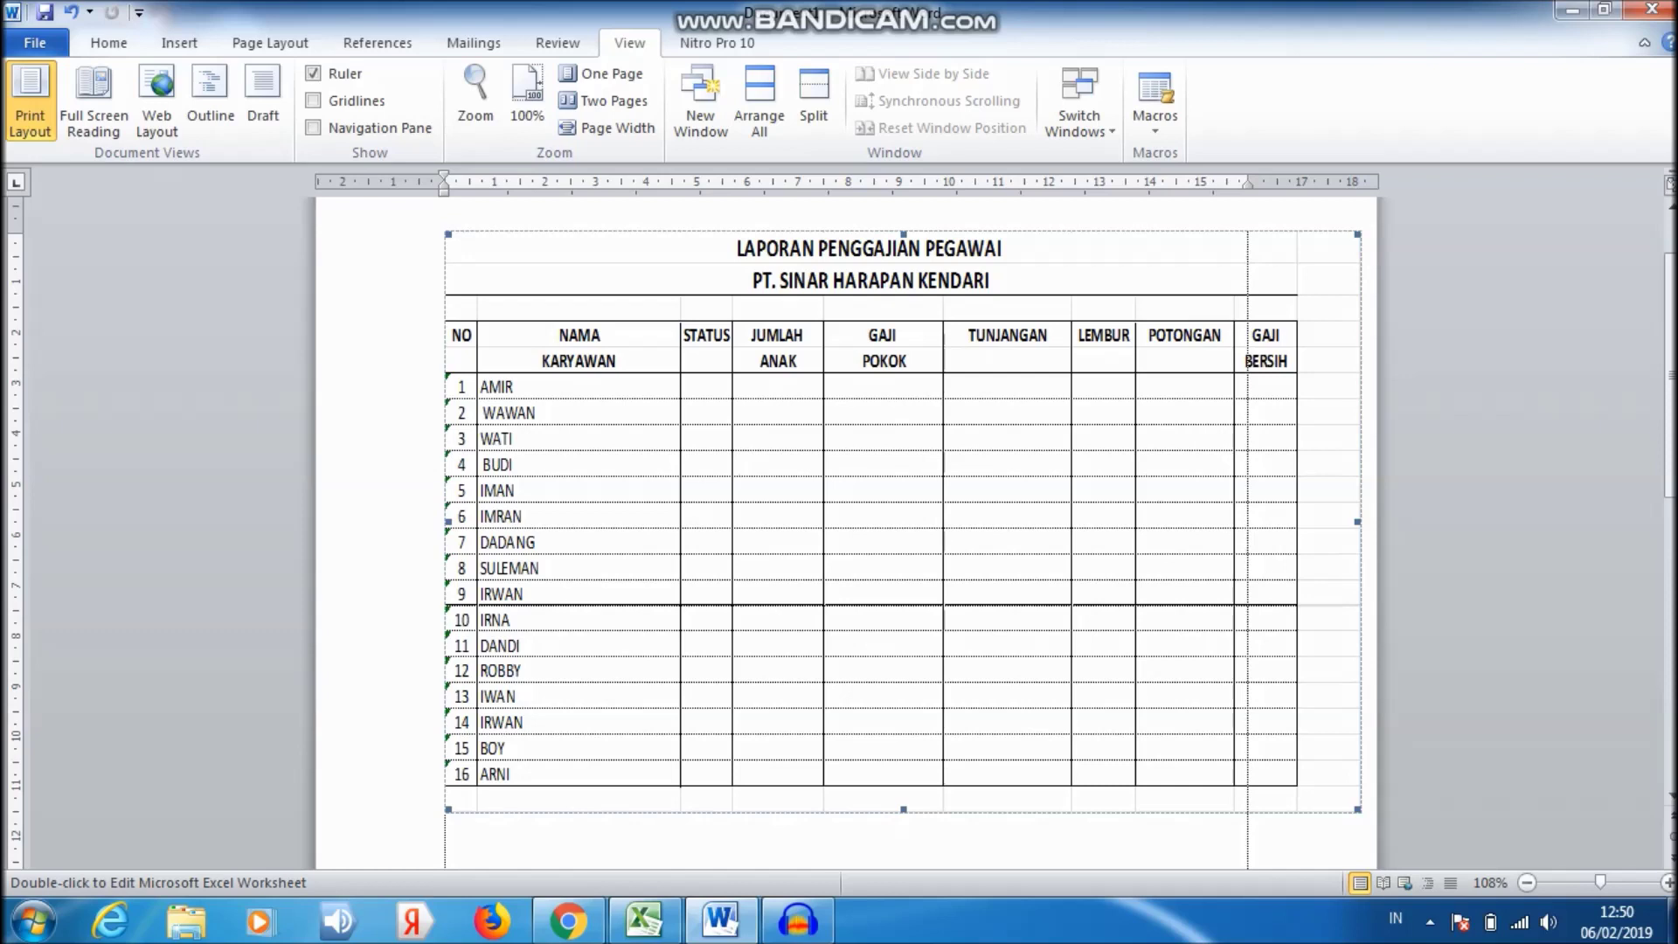
pyautogui.click(446, 826)
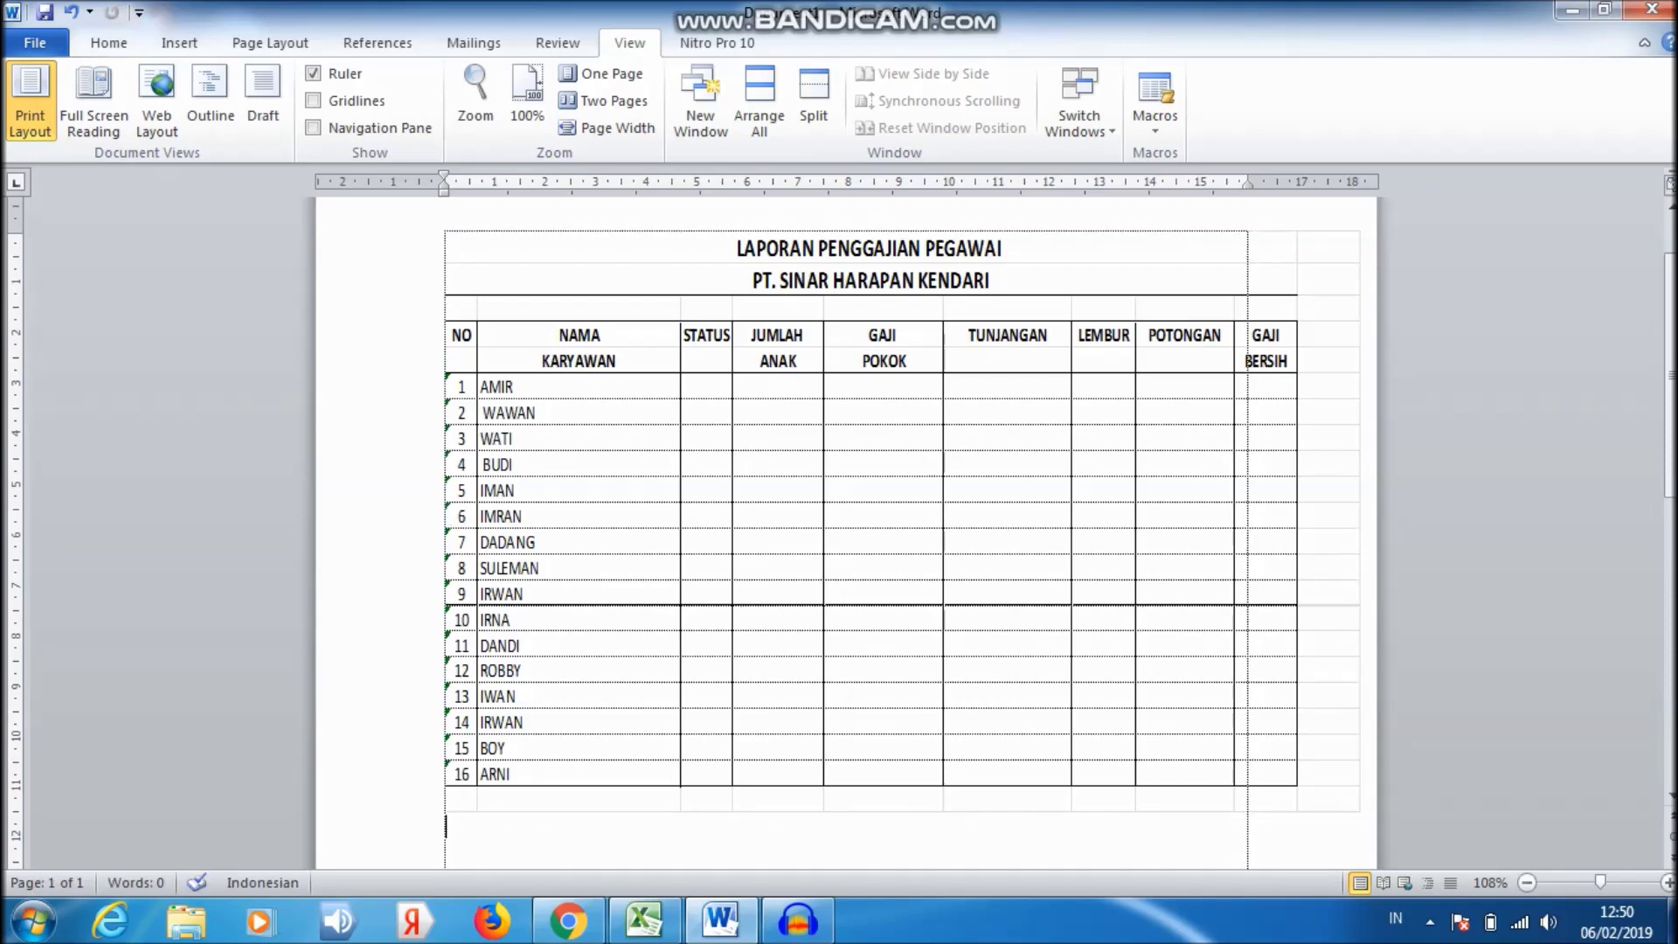